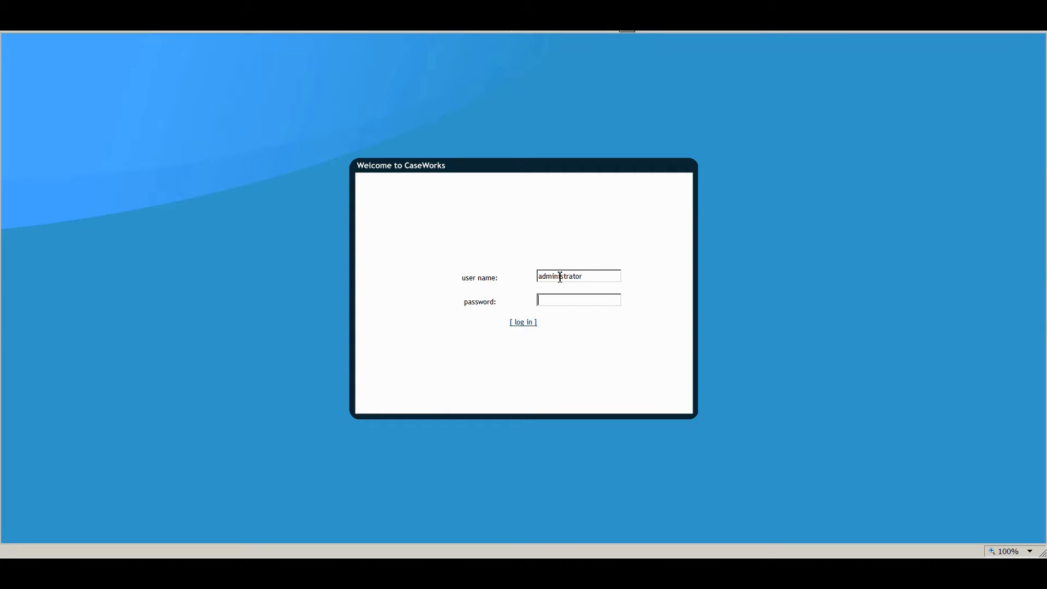
# Enter the account password for the administrator user and log in
pyautogui.hotkey('ctrl', 'v')
pyautogui.click(524, 323)
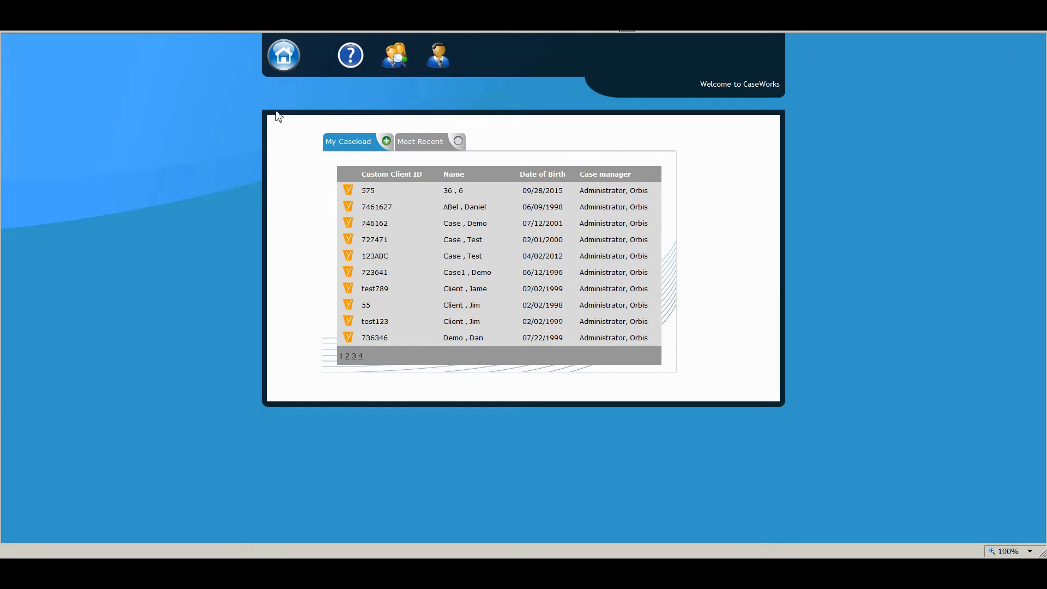
# View the home menu and the online user guide's overview, and return to the caseload dashboard
pyautogui.click(284, 57)
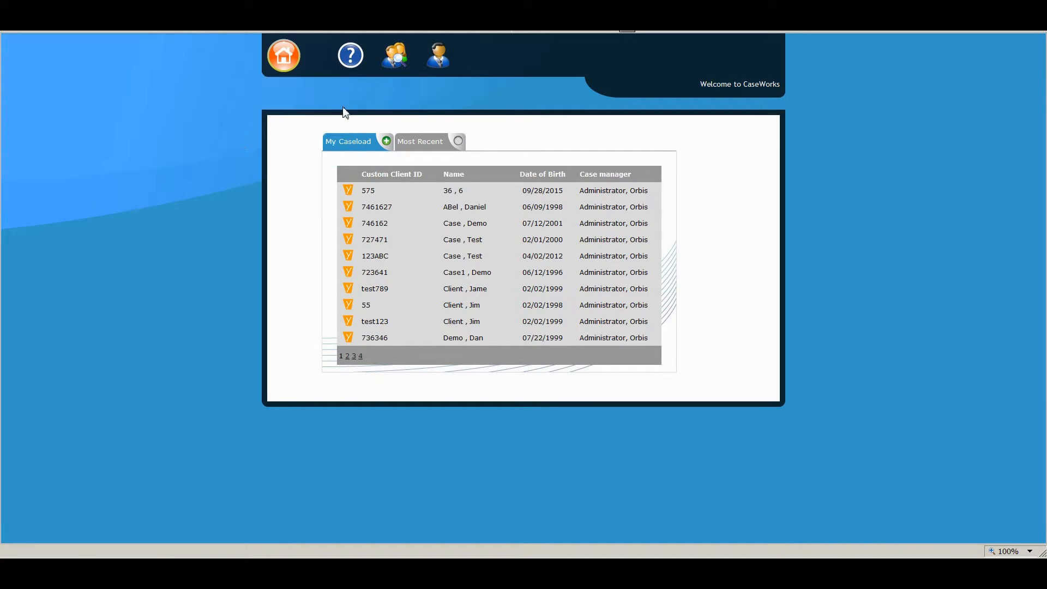
pyautogui.click(351, 55)
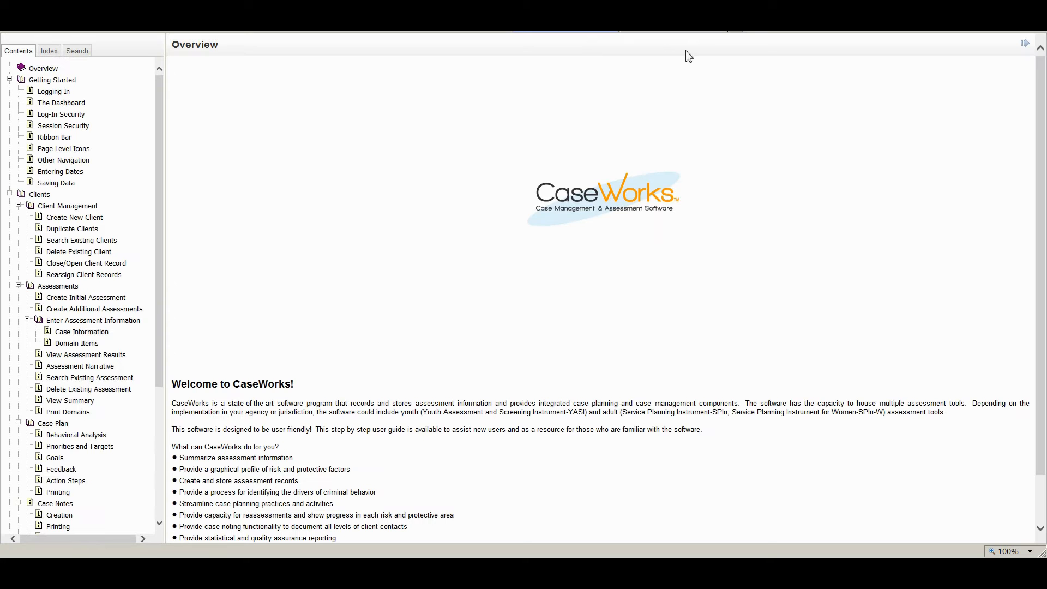
pyautogui.click(724, 33)
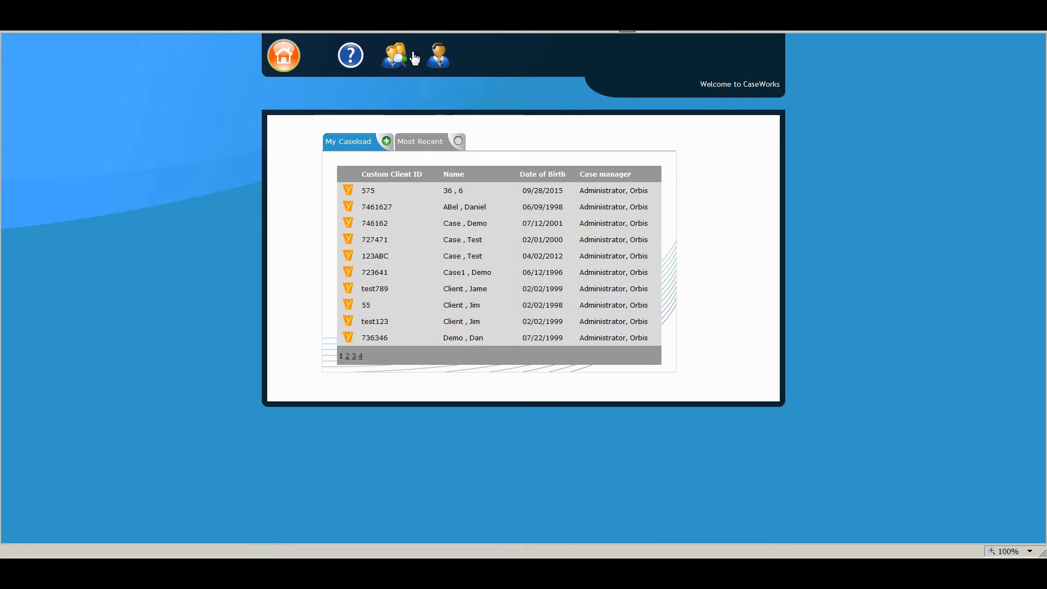
# Search the existing clients for an exact match on a client's first name
pyautogui.click(393, 61)
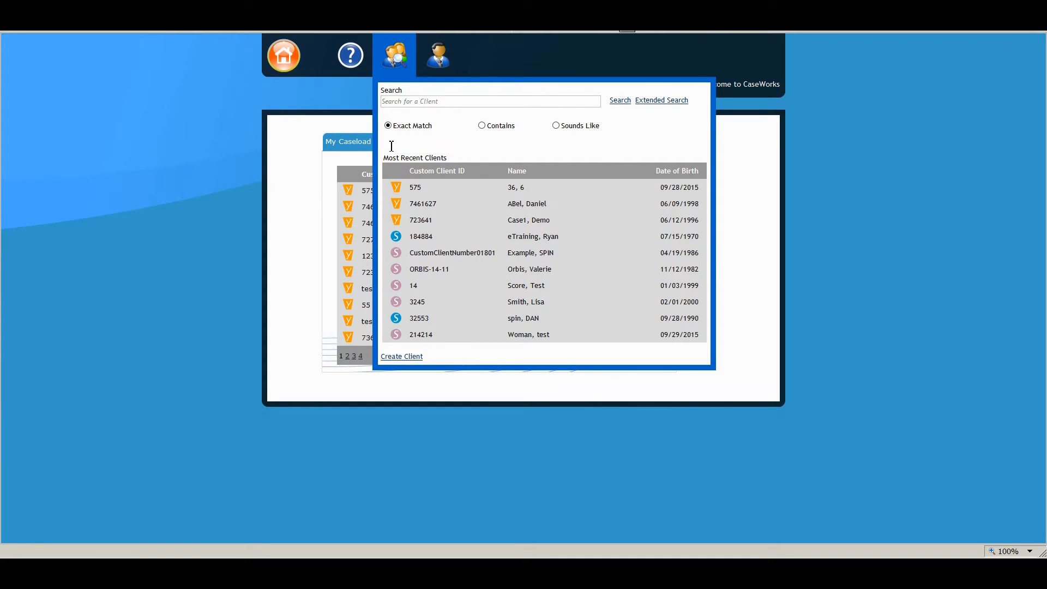
pyautogui.click(440, 101)
pyautogui.write('Daniel')
pyautogui.click(670, 103)
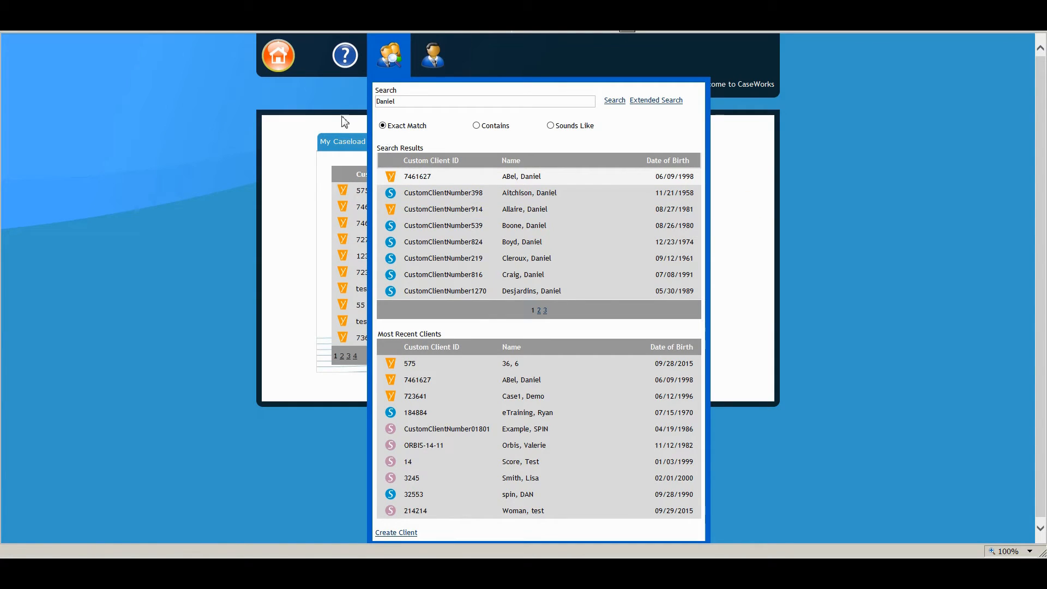
pyautogui.click(377, 60)
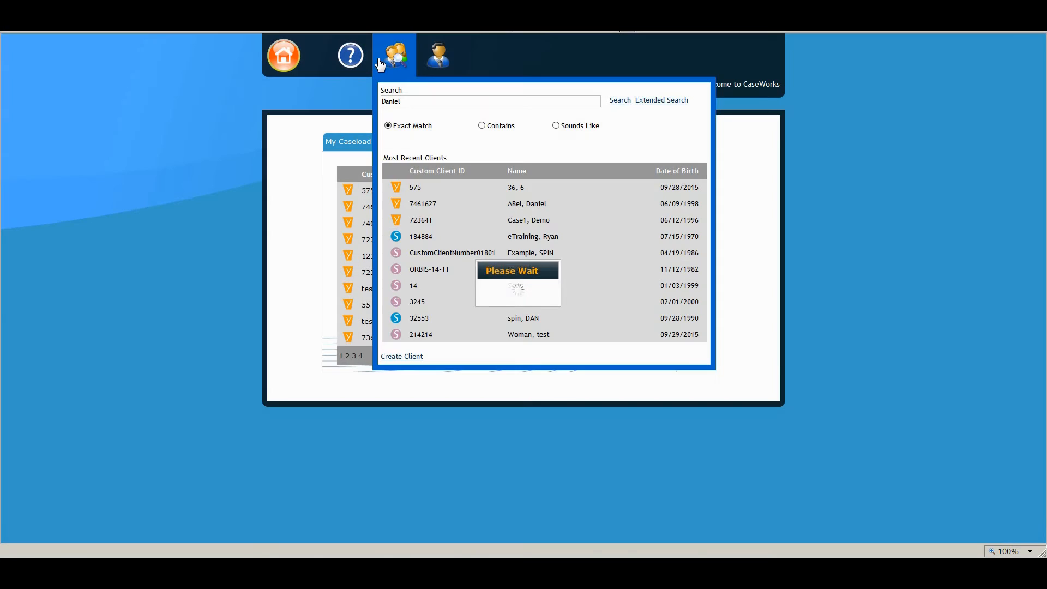
# Start a new client record of type Yasi and enter the custom client ID, first name and last name
pyautogui.click(406, 357)
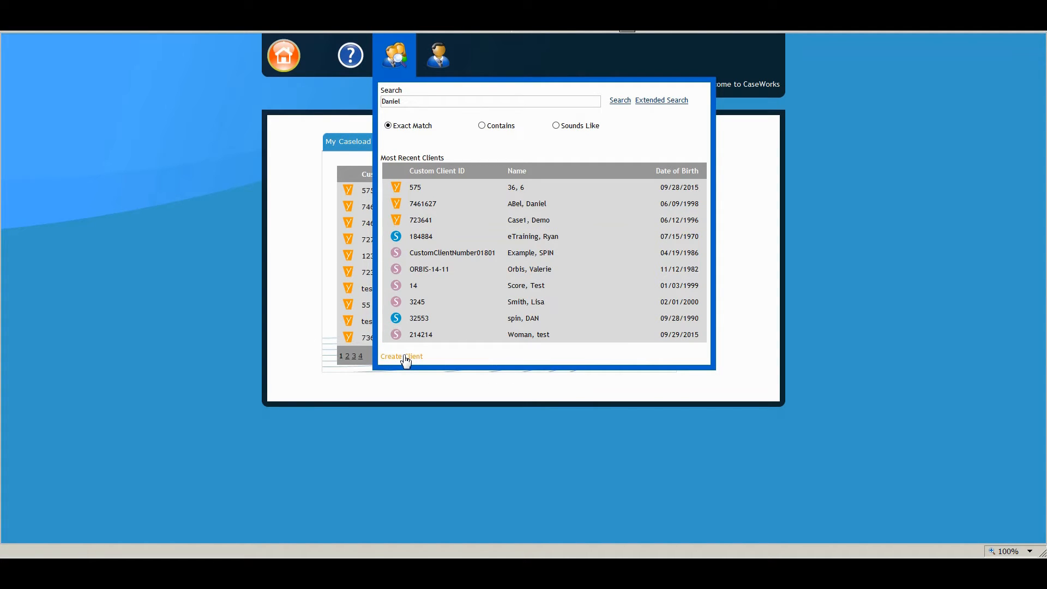
pyautogui.click(408, 358)
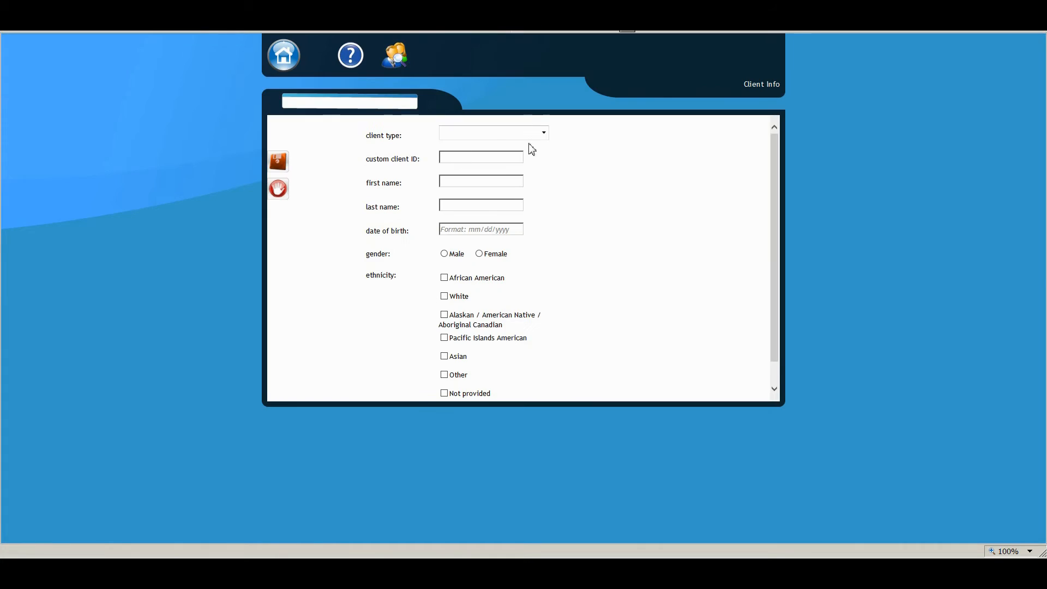
pyautogui.click(544, 133)
pyautogui.click(473, 149)
pyautogui.click(460, 158)
pyautogui.write('842771')
pyautogui.click(460, 180)
pyautogui.write('Demo')
pyautogui.press('Tab')
pyautogui.write('Case')
# Fill in the client's date of birth, set gender to Male and ethnicity to White, and save the new client
pyautogui.click(470, 228)
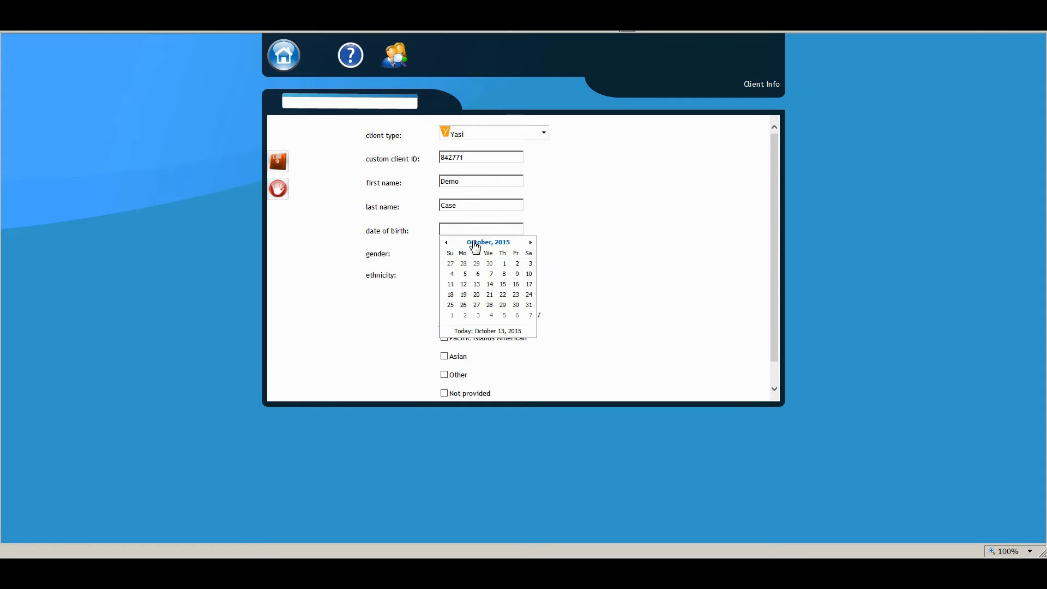
pyautogui.click(488, 242)
pyautogui.click(489, 241)
pyautogui.click(446, 242)
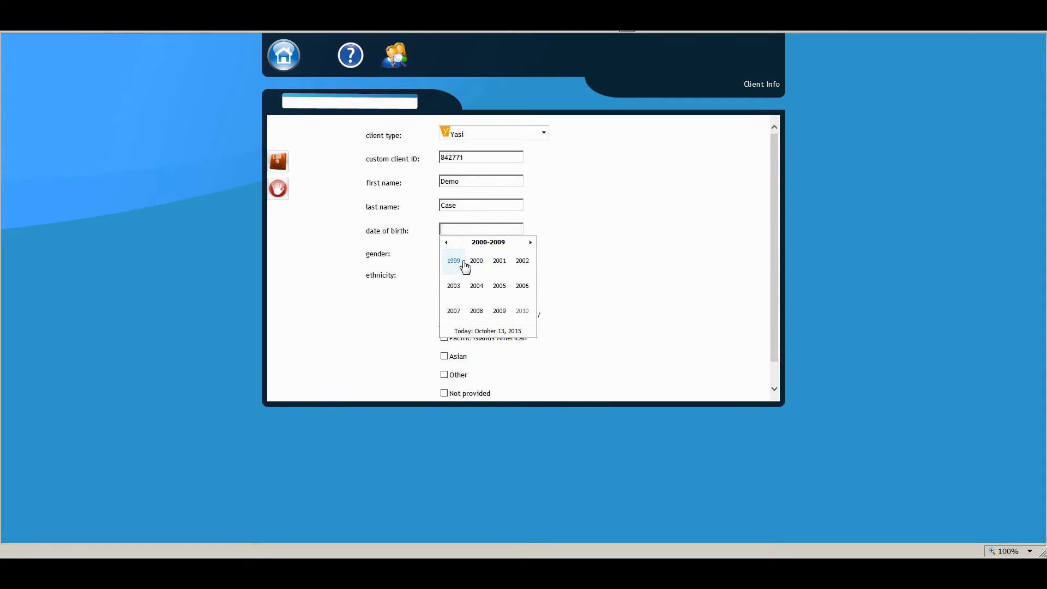
pyautogui.click(459, 263)
pyautogui.click(460, 262)
pyautogui.click(458, 263)
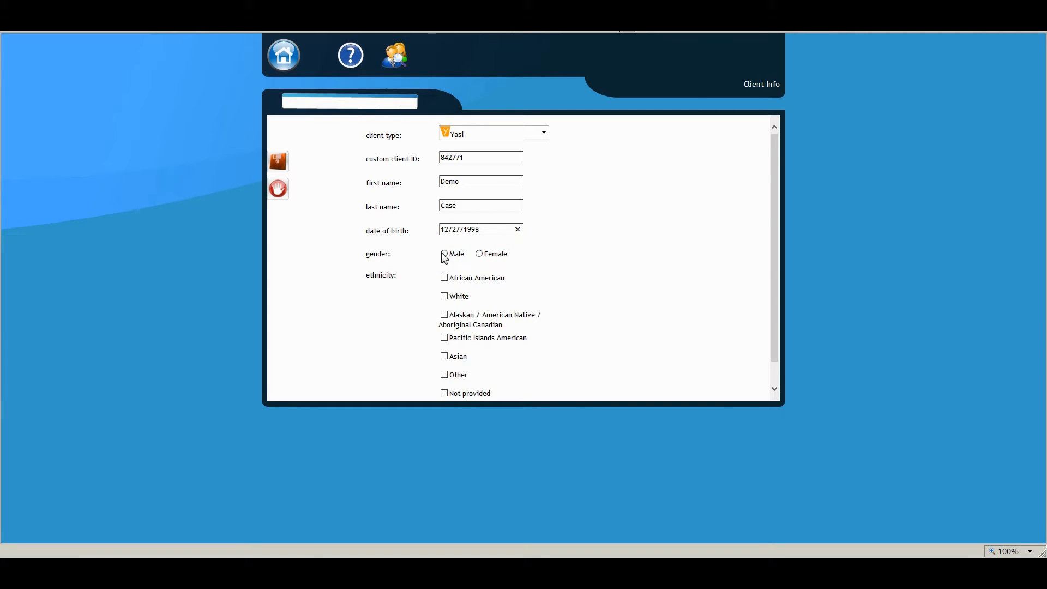
pyautogui.click(444, 253)
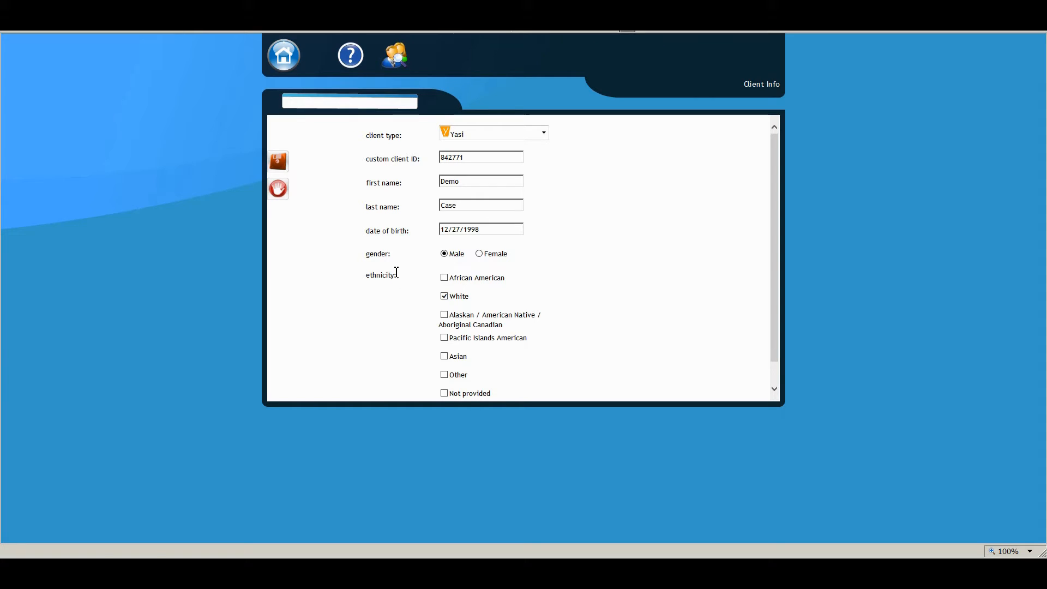
pyautogui.click(277, 163)
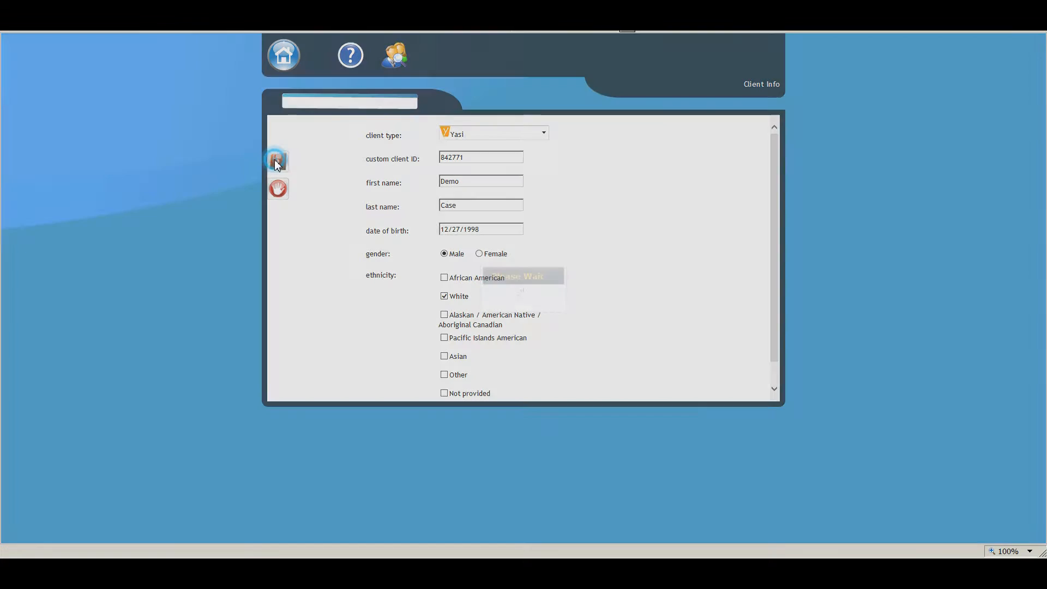
pyautogui.click(290, 60)
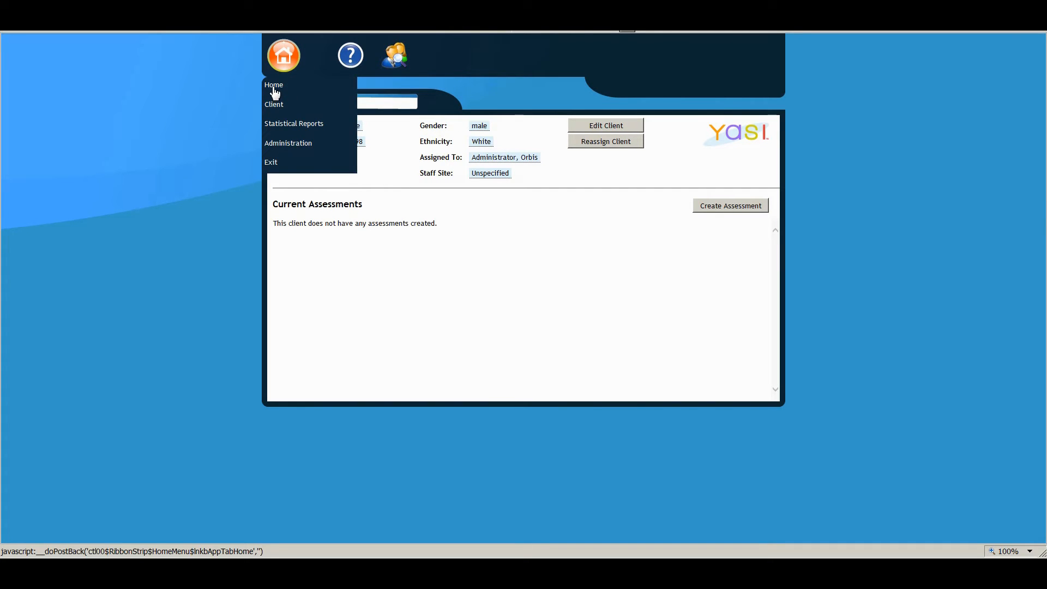
pyautogui.click(156, 139)
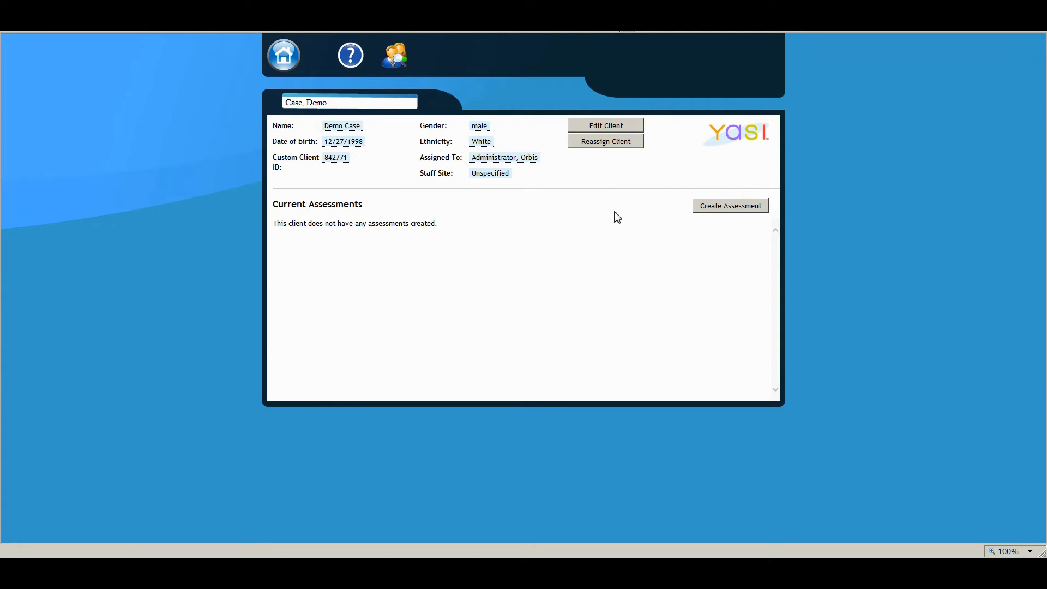
# Create an Initial Assessment for the client with date administered 09/28/2015 and save it
pyautogui.click(715, 207)
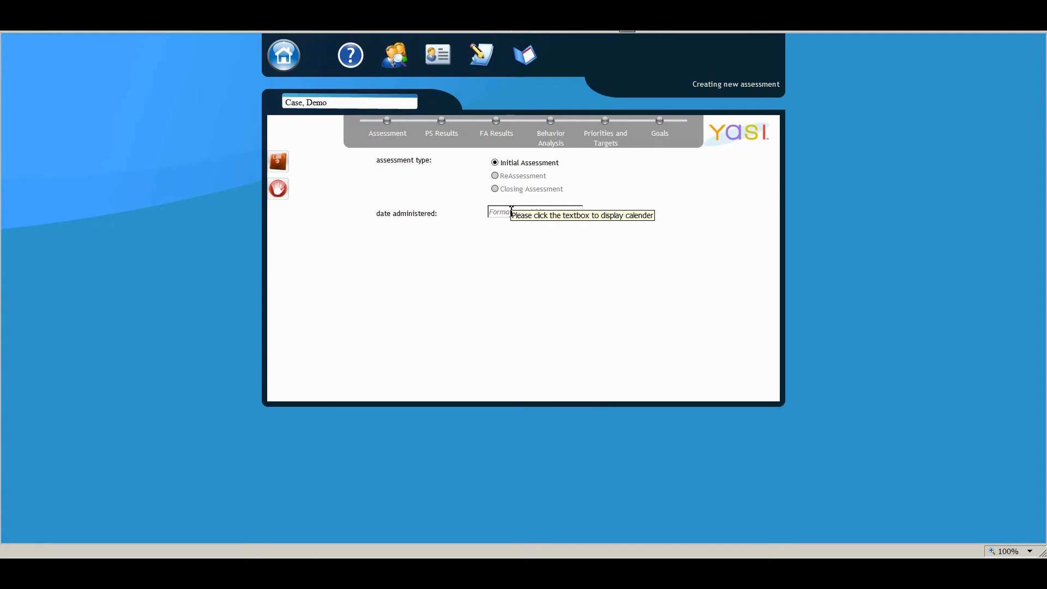
pyautogui.click(511, 212)
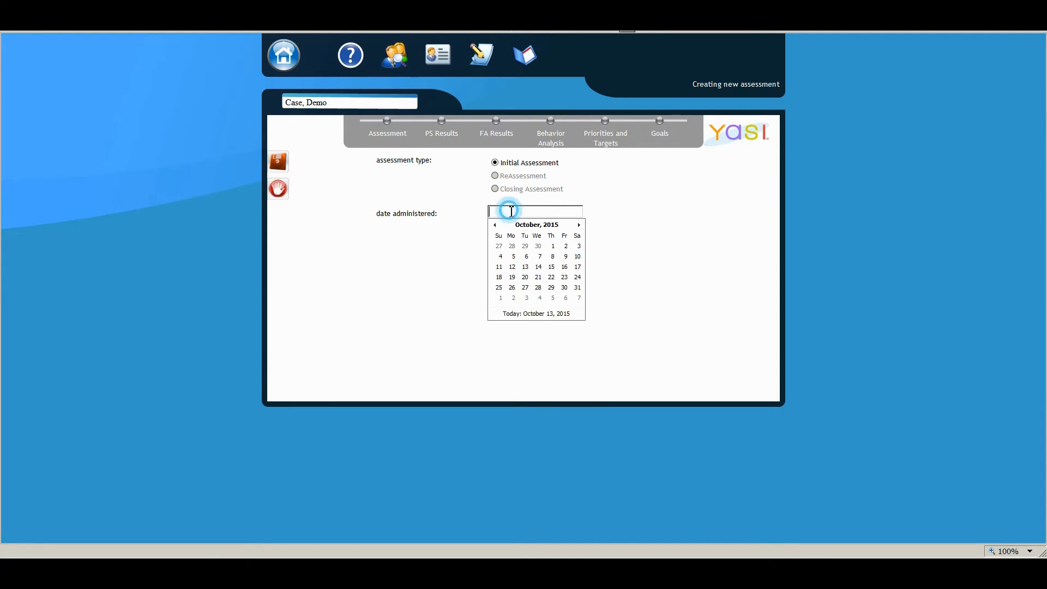
pyautogui.click(513, 246)
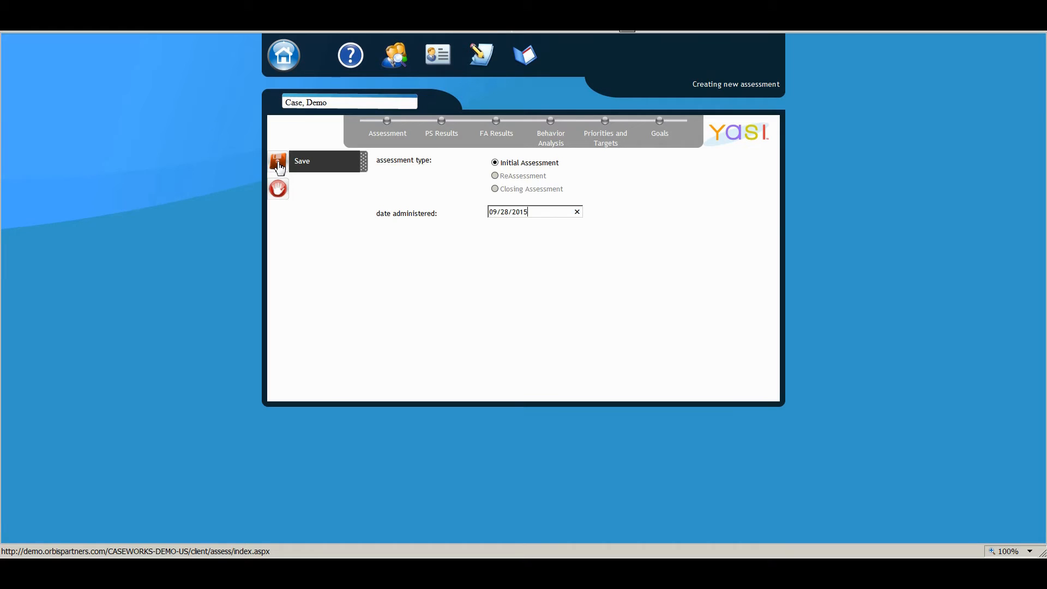
pyautogui.click(278, 164)
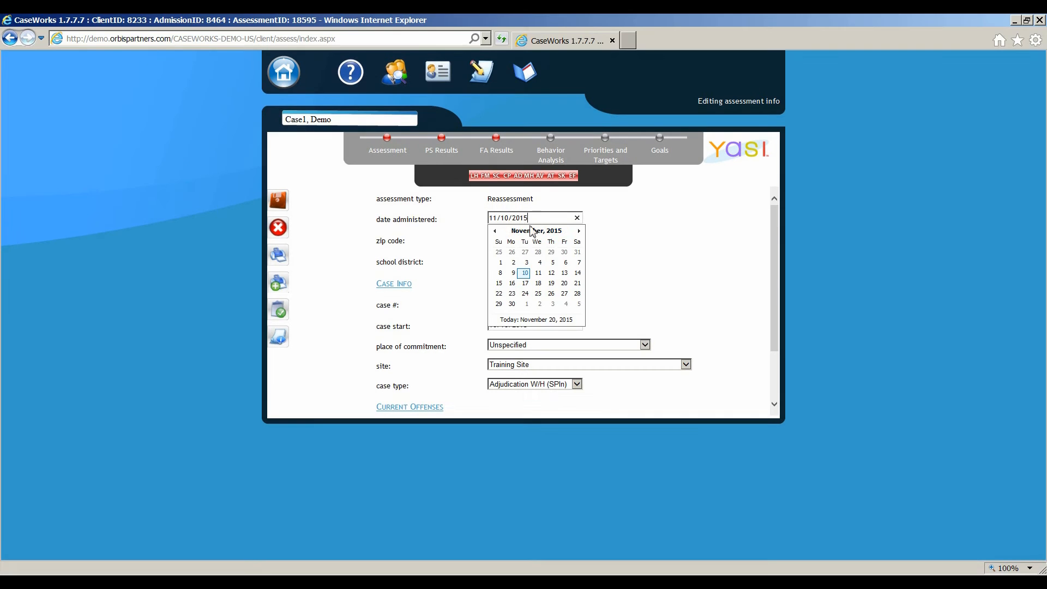
# Examine the assessment info fields, from zip code and school district to place of commitment and the selectable current offenses
pyautogui.click(463, 224)
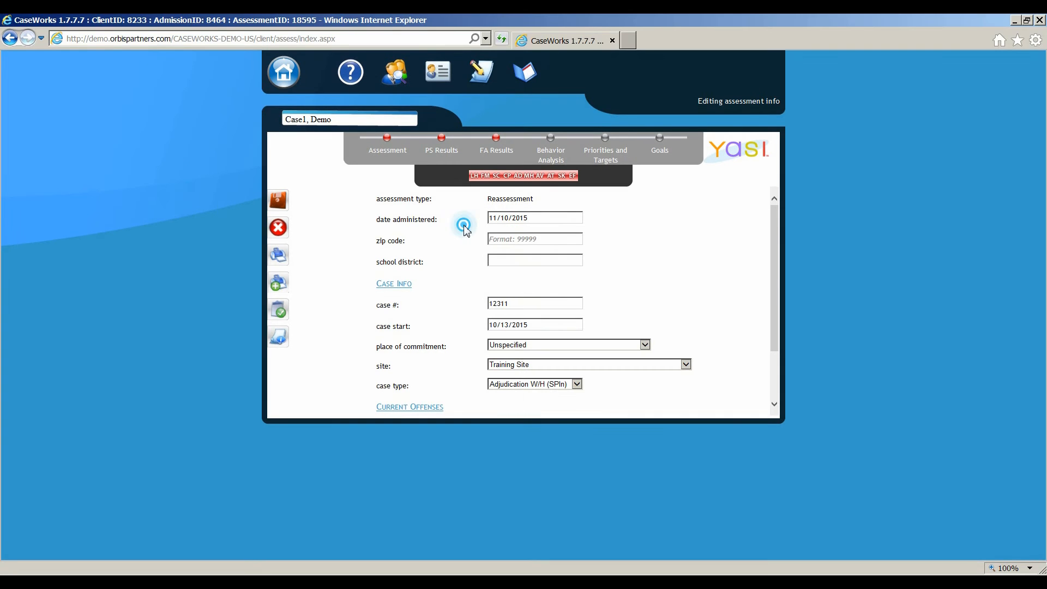
pyautogui.click(525, 239)
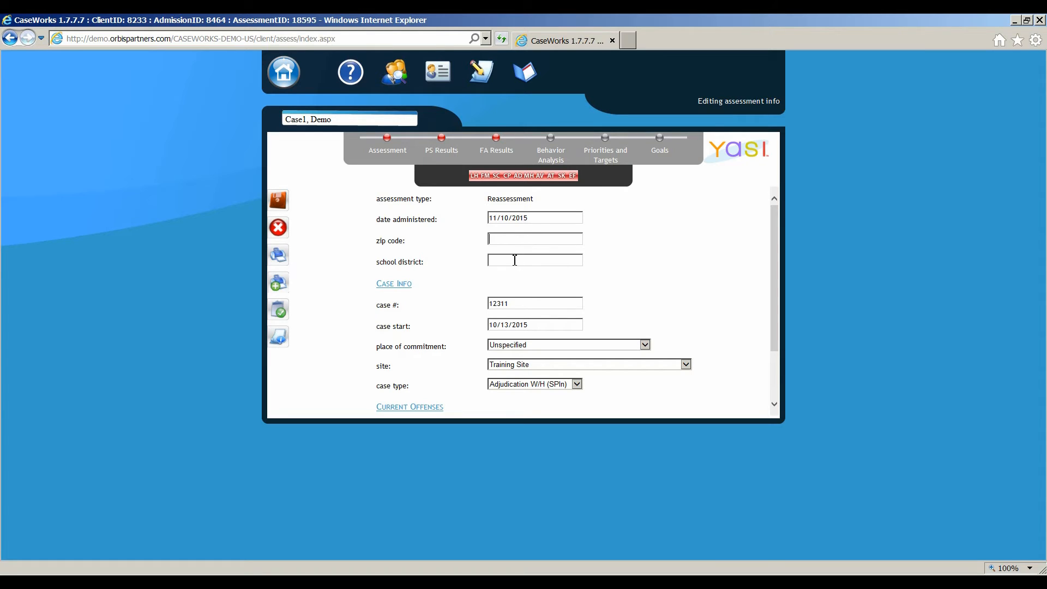
pyautogui.click(514, 260)
pyautogui.click(512, 345)
pyautogui.click(423, 343)
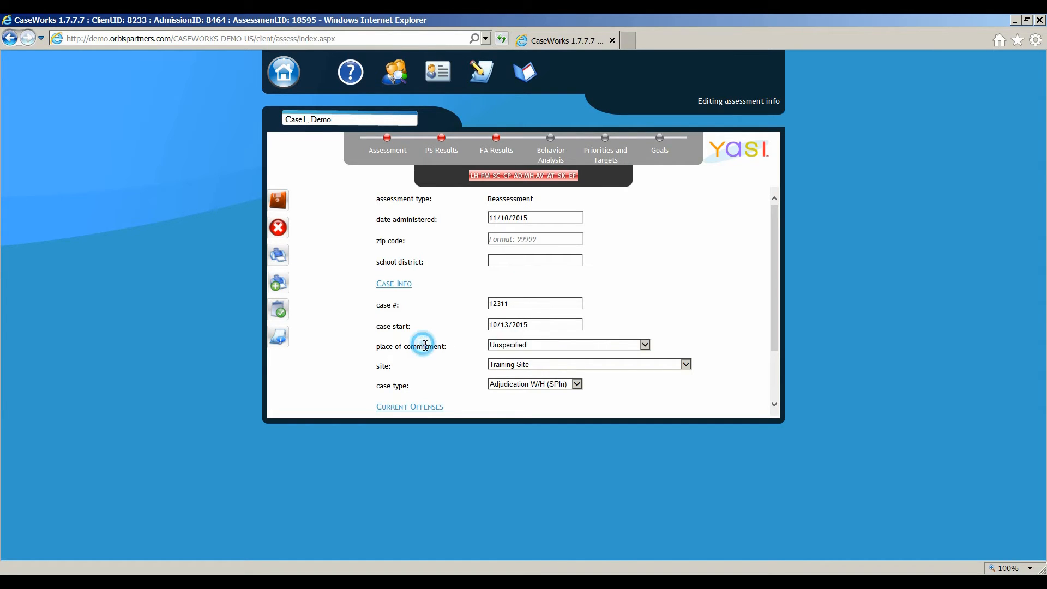
pyautogui.scroll(-1, 437, 342)
pyautogui.scroll(-1, 441, 346)
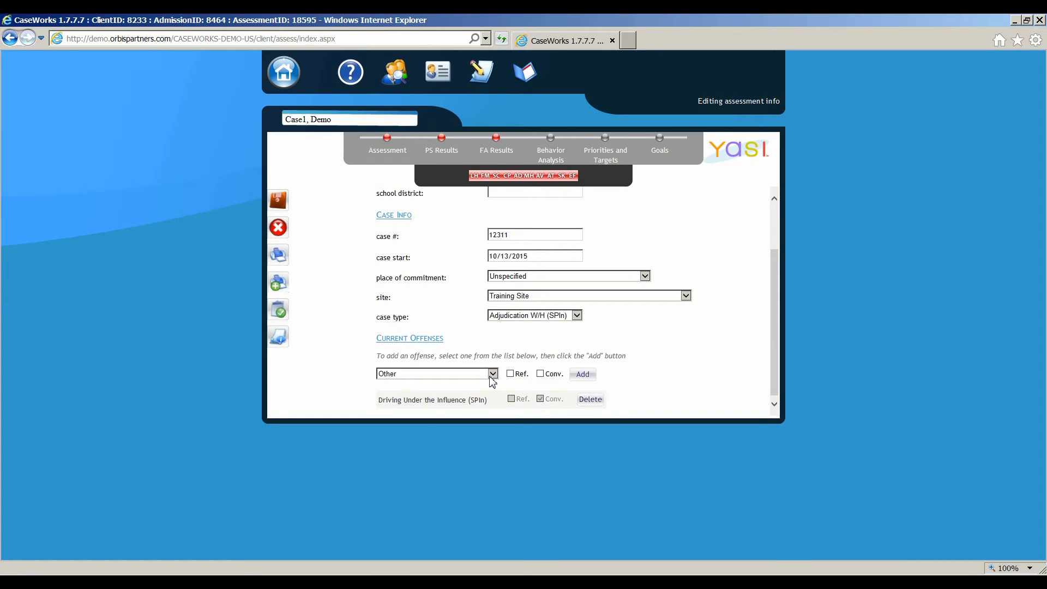
pyautogui.click(459, 375)
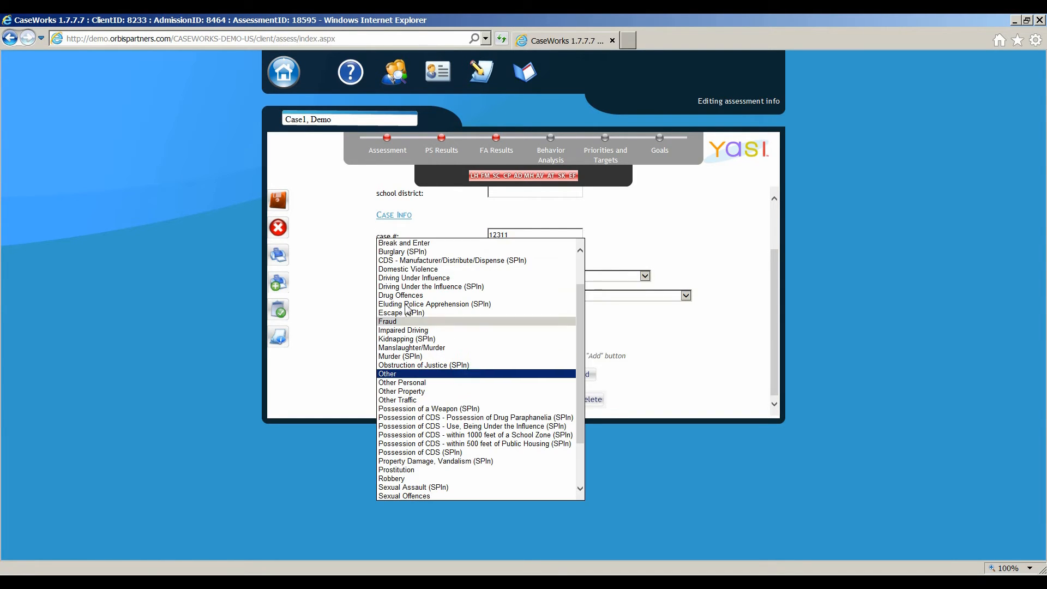
pyautogui.click(413, 471)
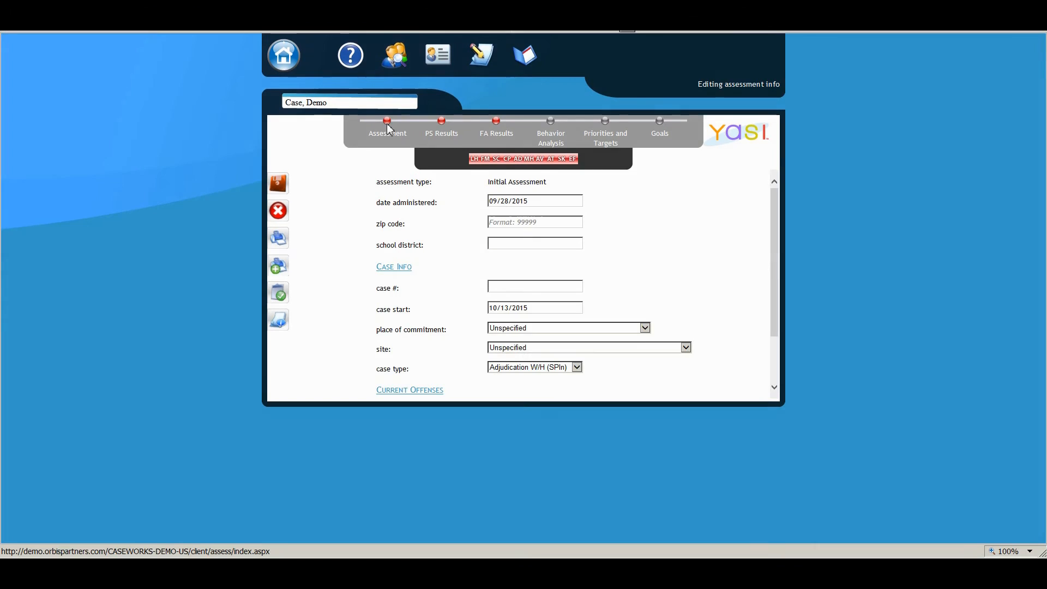
# Review the domain items on the pre-screen and full assessment results, and return to the assessment info
pyautogui.click(443, 124)
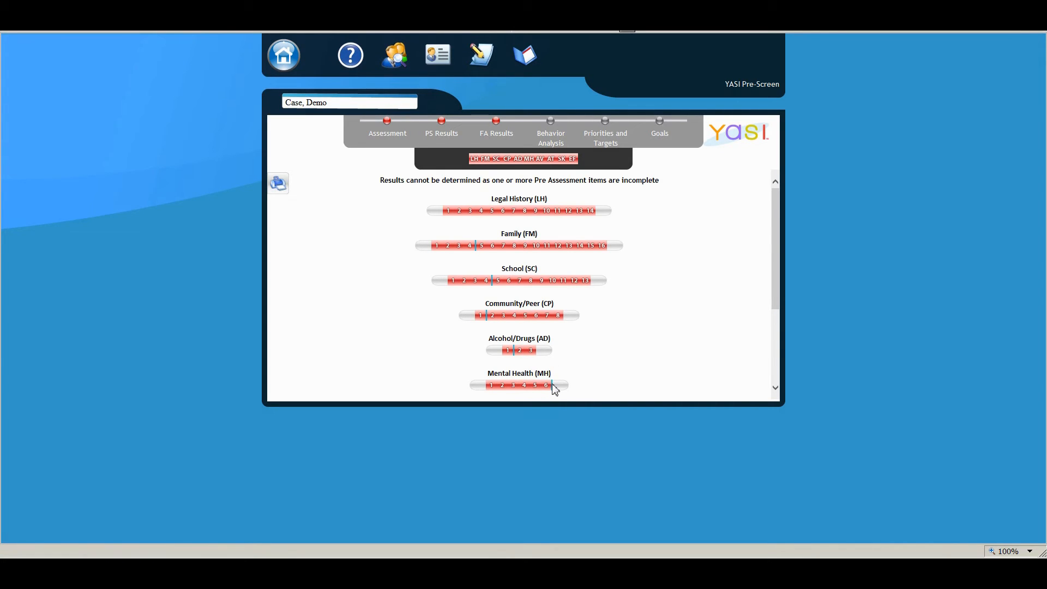
pyautogui.scroll(-4, 463, 302)
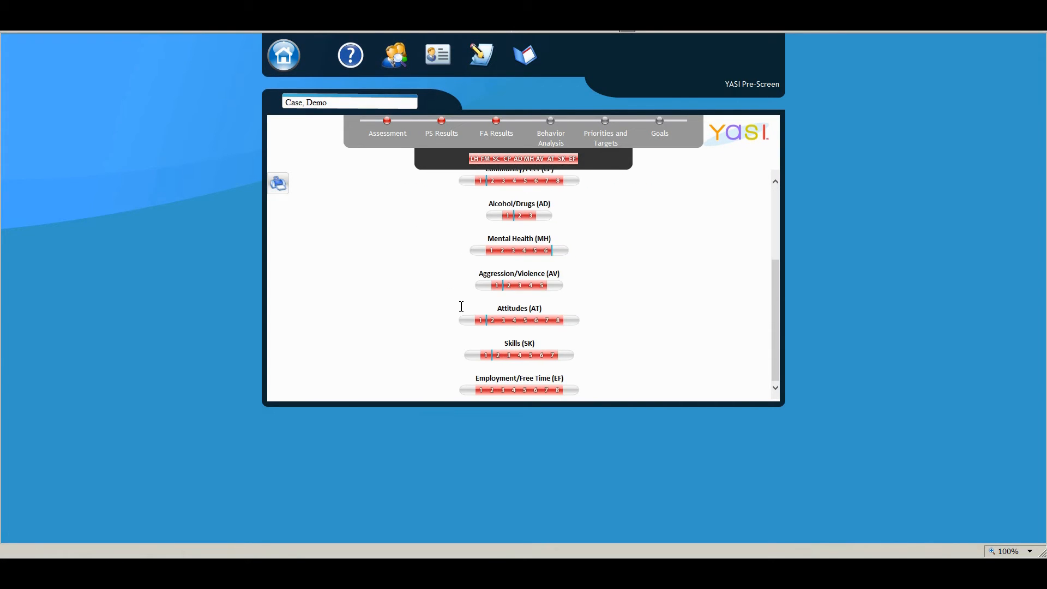
pyautogui.scroll(4, 456, 300)
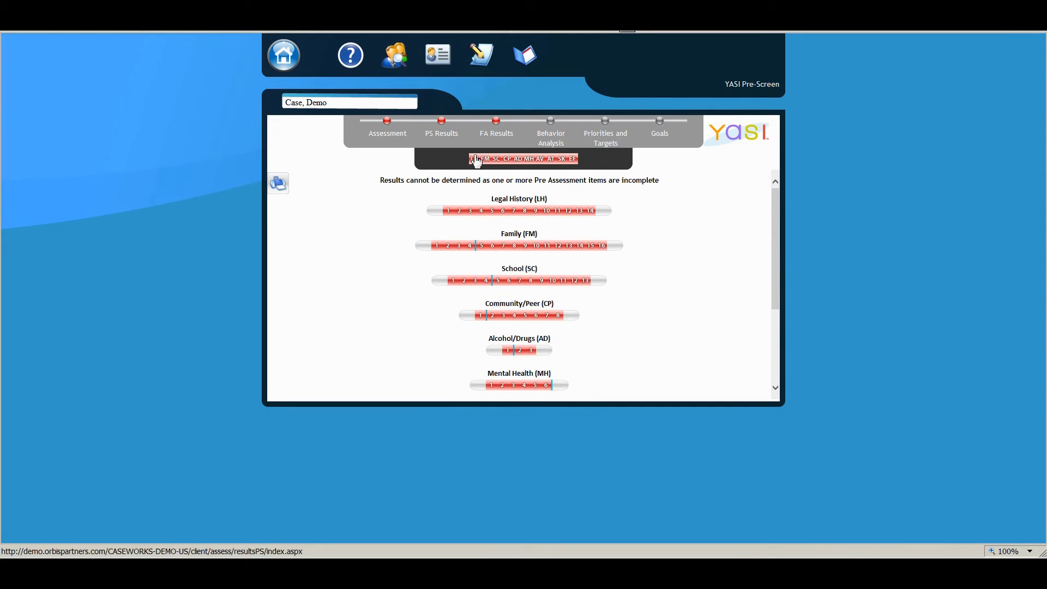
pyautogui.click(497, 125)
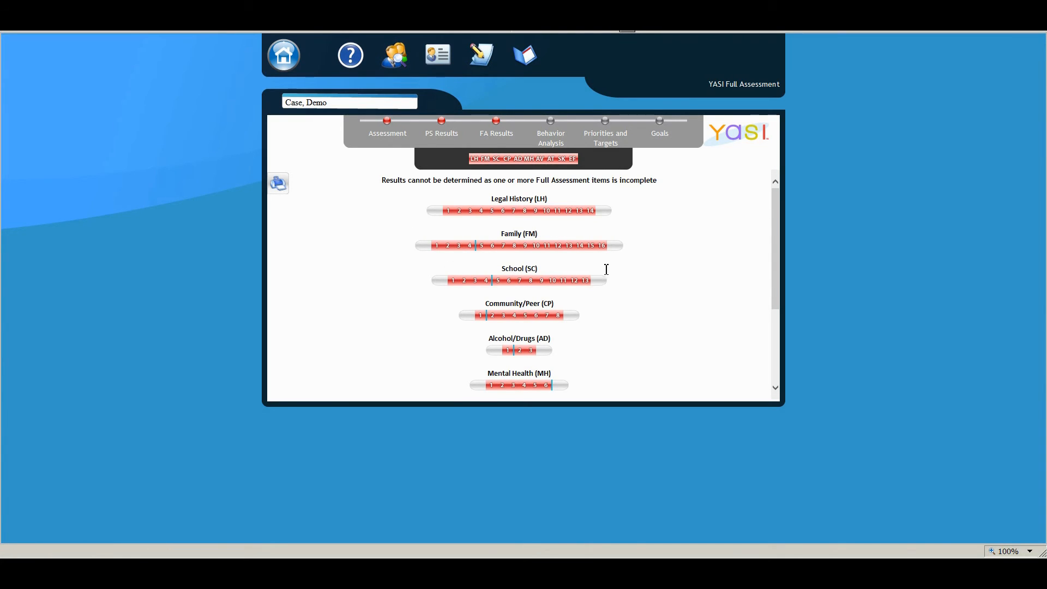
pyautogui.click(387, 123)
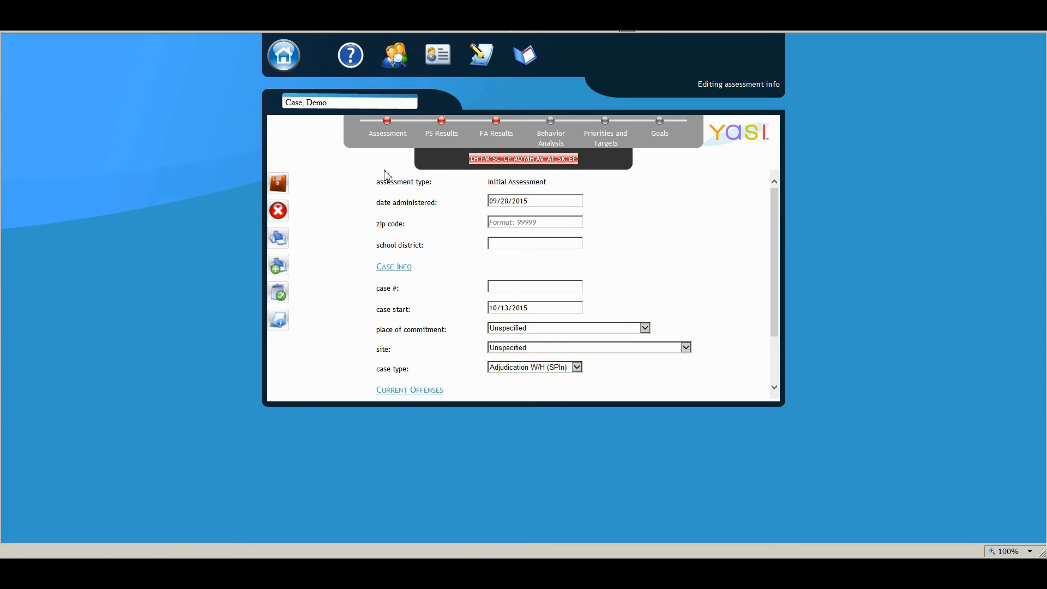
# Answer Legal History items 1 to 4: previous police contacts Yes, age at first contact 13, number of contacts 1, Category I contacts Yes
pyautogui.click(476, 158)
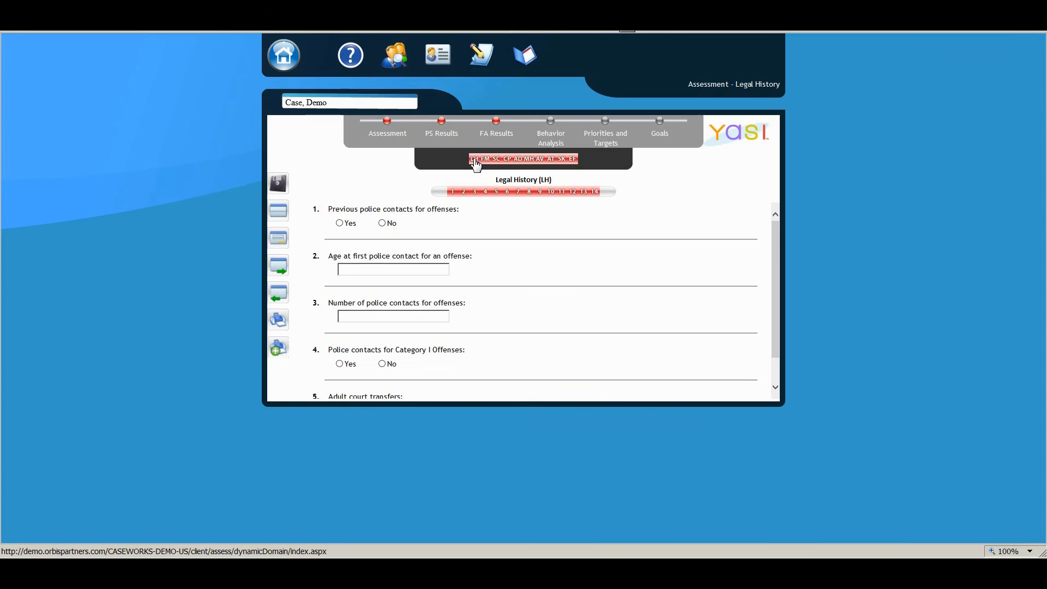
pyautogui.click(339, 223)
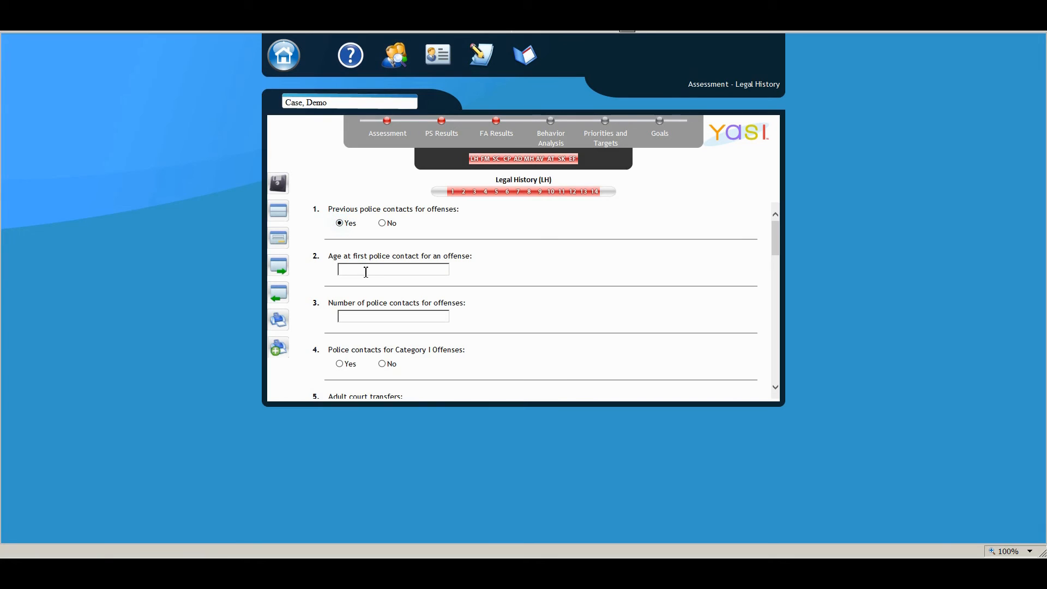
pyautogui.click(366, 270)
pyautogui.write('13')
pyautogui.click(357, 314)
pyautogui.write('1')
pyautogui.click(348, 365)
# Enter 0 for adult court transfers, weapon offenses and police contacts for offenses against another, and answer Yes to Category I offenses against another person
pyautogui.scroll(-2, 366, 356)
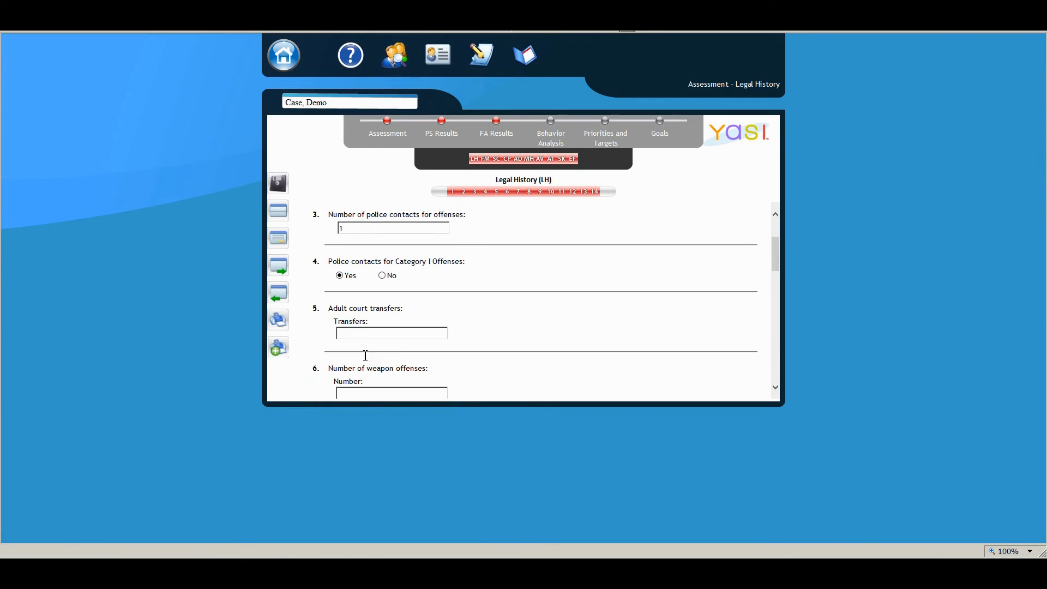
pyautogui.click(364, 332)
pyautogui.write('0')
pyautogui.scroll(-1, 356, 346)
pyautogui.scroll(-3, 354, 349)
pyautogui.click(355, 306)
pyautogui.write('0')
pyautogui.click(354, 366)
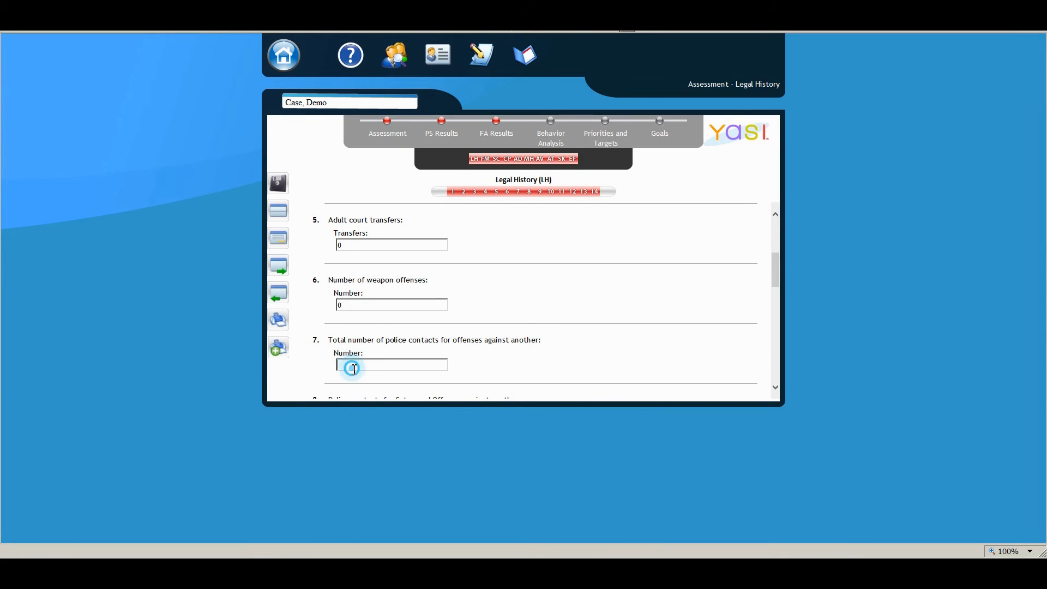
pyautogui.write('0')
pyautogui.scroll(-3, 364, 352)
pyautogui.click(340, 326)
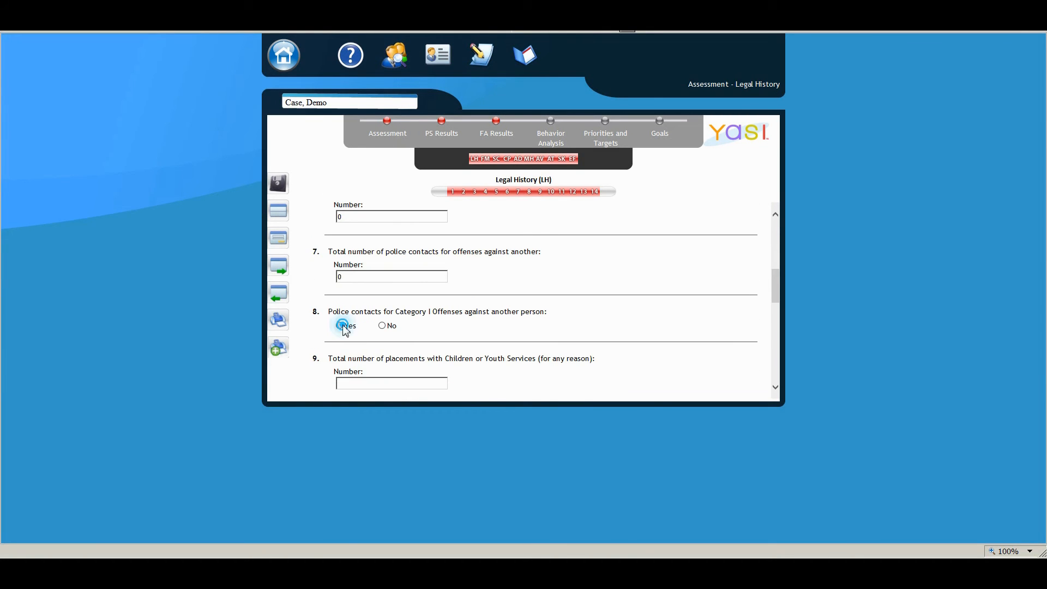
# Enter 1 for placements with Children or Youth Services, and 0 for the times admitted to remand and to custody
pyautogui.click(361, 384)
pyautogui.write('1')
pyautogui.scroll(-3, 362, 382)
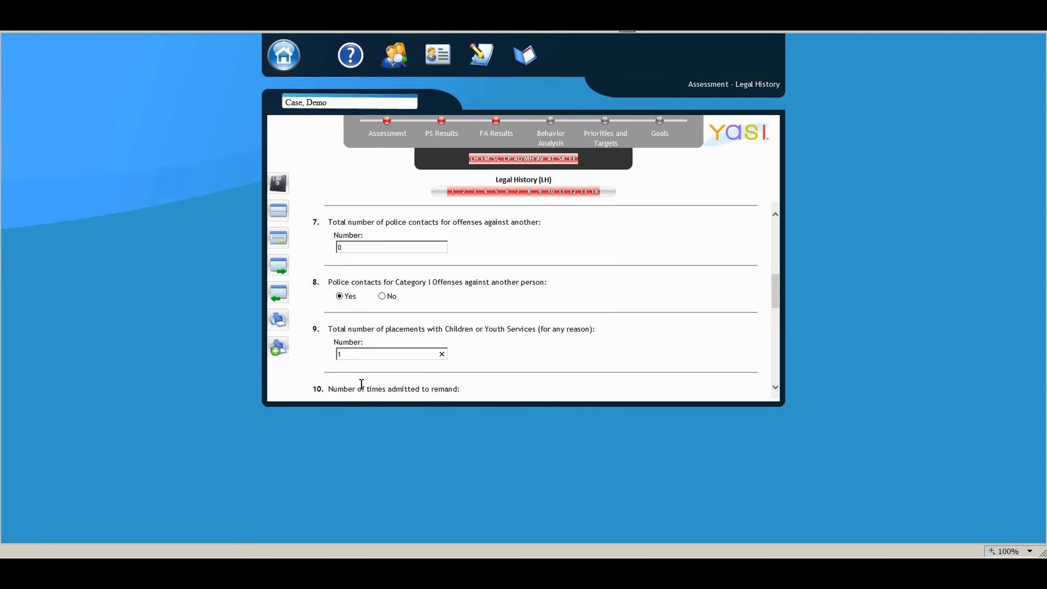
pyautogui.click(363, 359)
pyautogui.write('0')
pyautogui.scroll(-2, 363, 358)
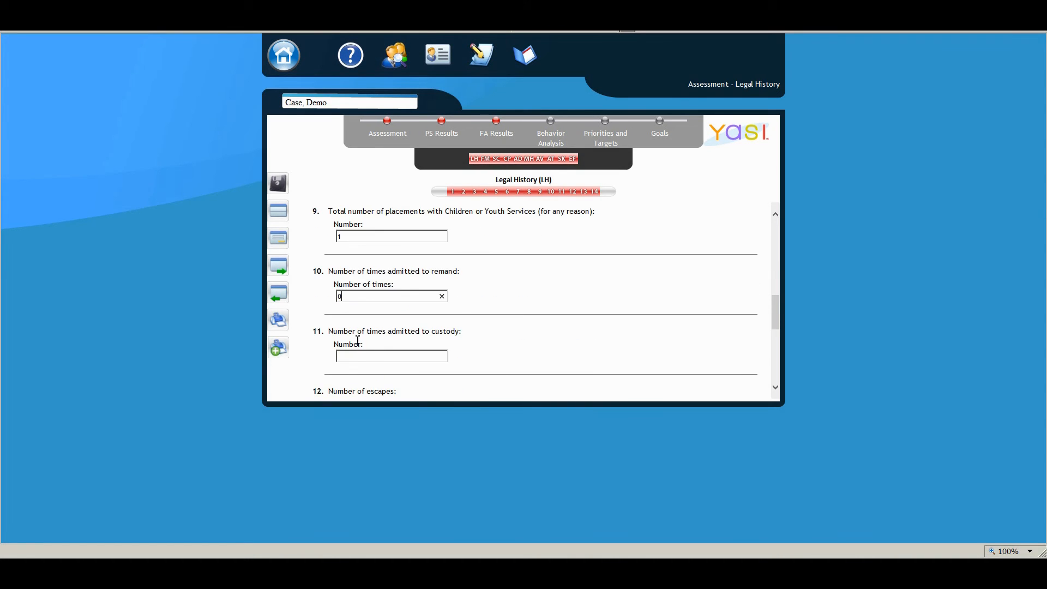
pyautogui.click(362, 355)
pyautogui.write('0')
# Enter 0 for both the number of escapes and the number of failures-to-appear in court
pyautogui.scroll(-3, 362, 360)
pyautogui.click(361, 327)
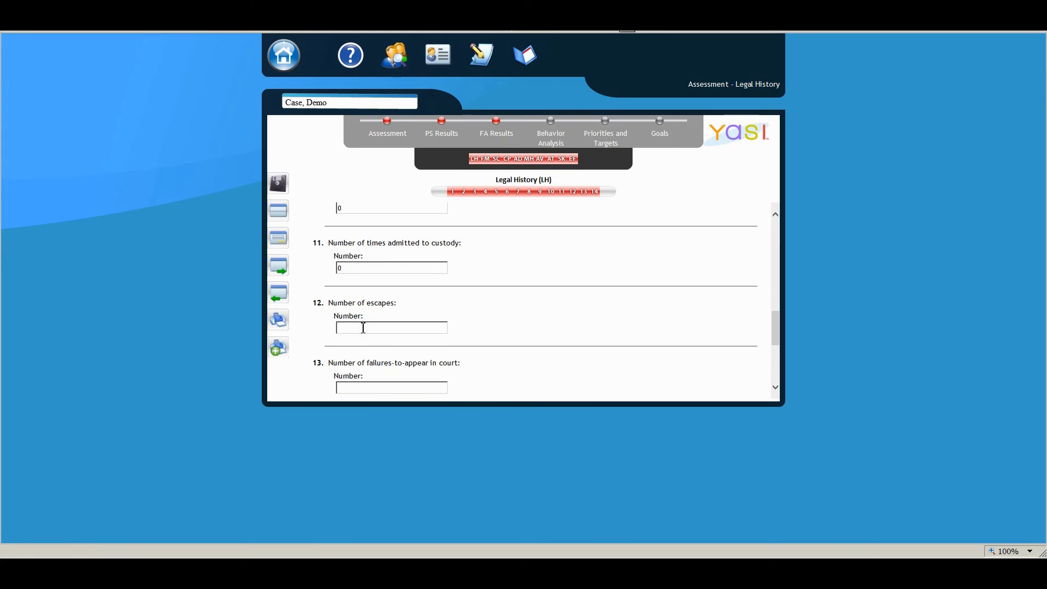
pyautogui.write('0')
pyautogui.click(359, 388)
pyautogui.write('0')
pyautogui.scroll(-3, 362, 376)
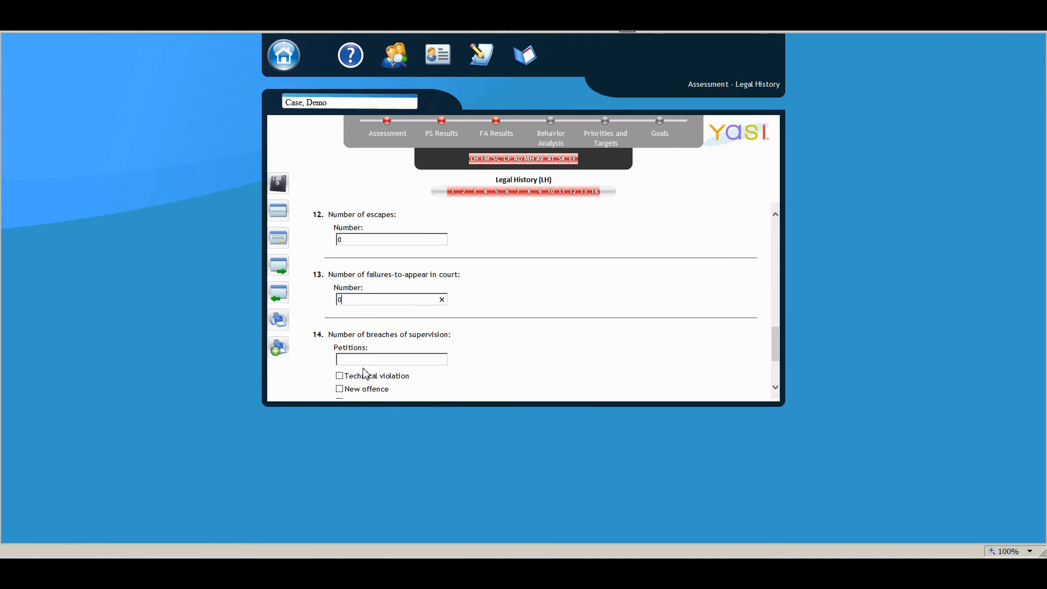
# Record 0 petitions with New offence for breaches of supervision, save the Legal History answers and open the Family domain
pyautogui.click(364, 359)
pyautogui.write('0')
pyautogui.click(339, 388)
pyautogui.scroll(-3, 339, 304)
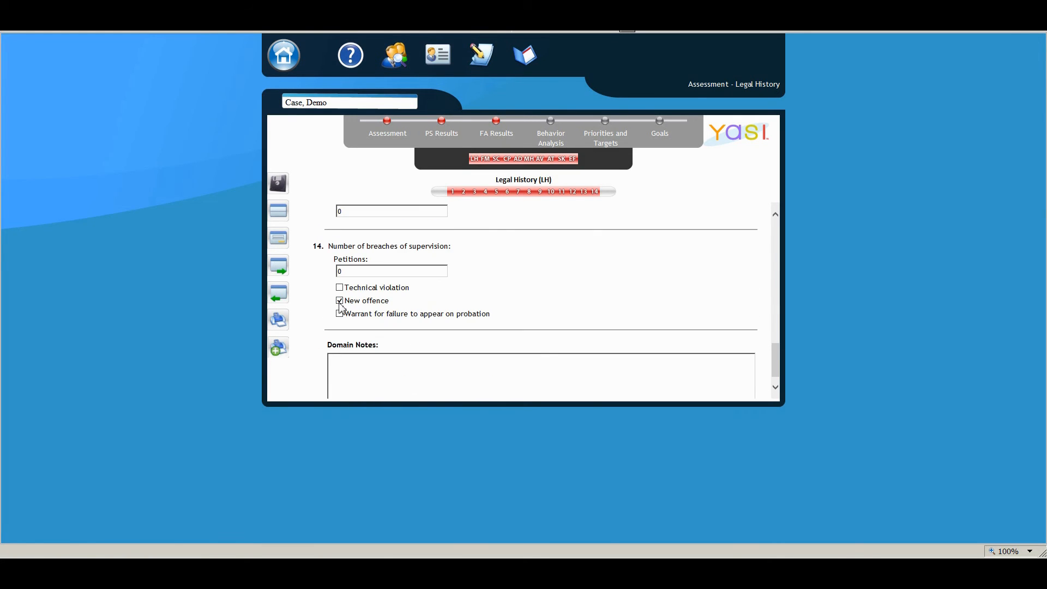
pyautogui.click(279, 184)
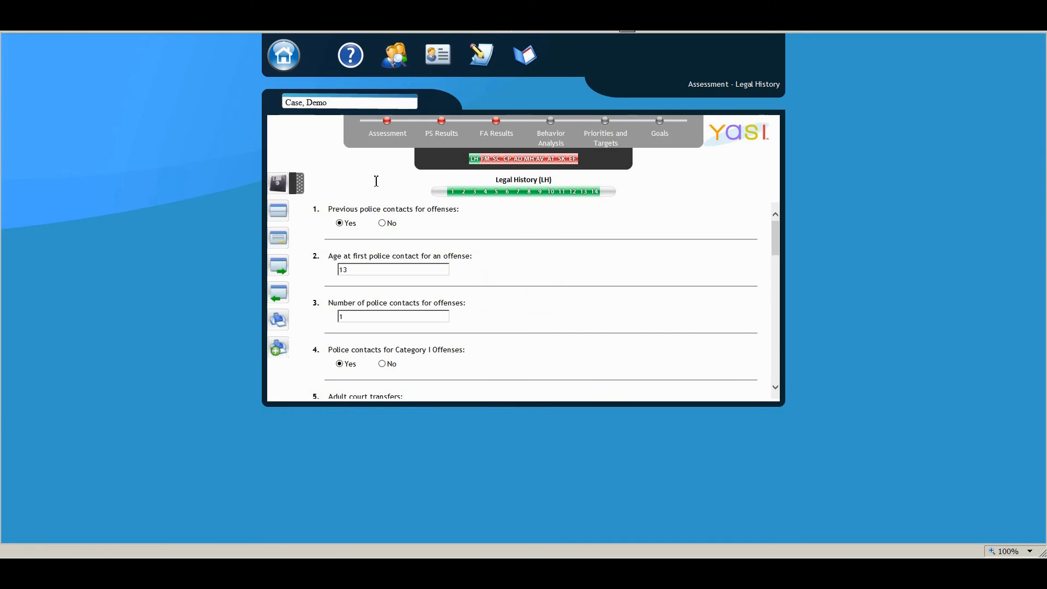
pyautogui.click(487, 159)
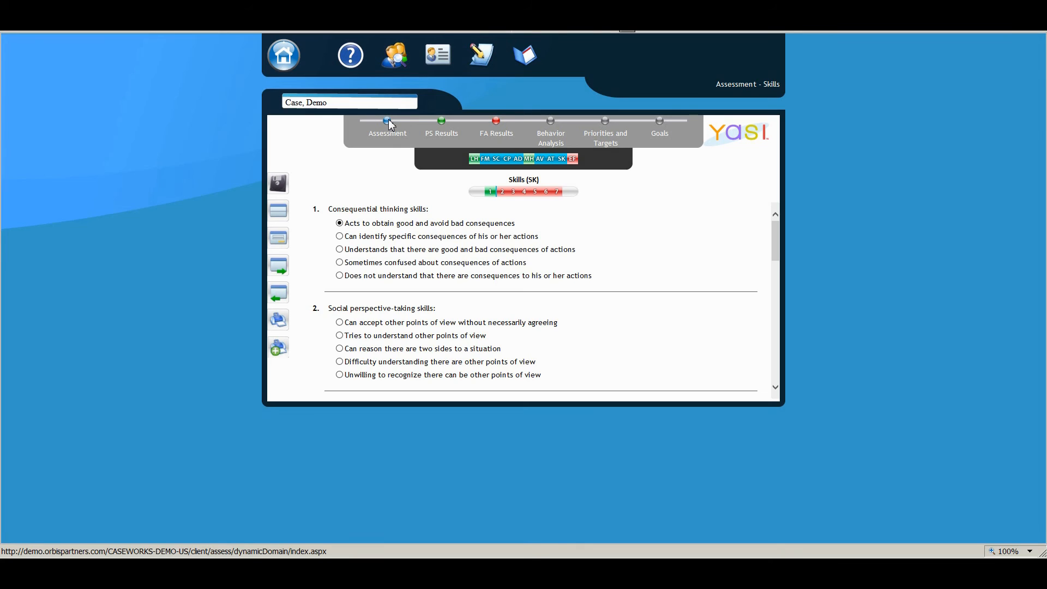
# Review the pre-screen results and their printable version, and return to the results without printing
pyautogui.click(443, 123)
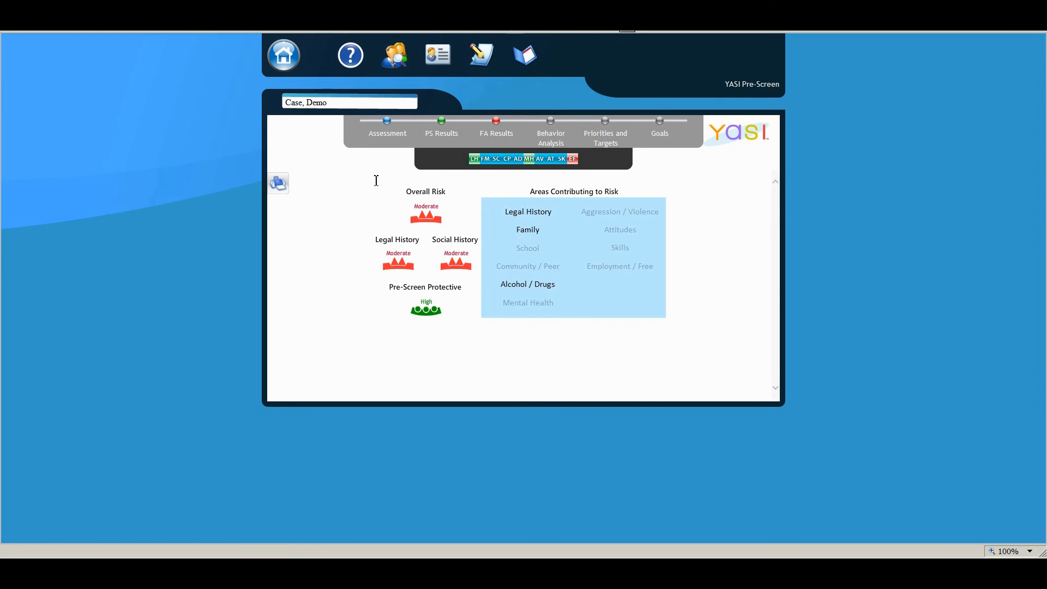
pyautogui.click(288, 186)
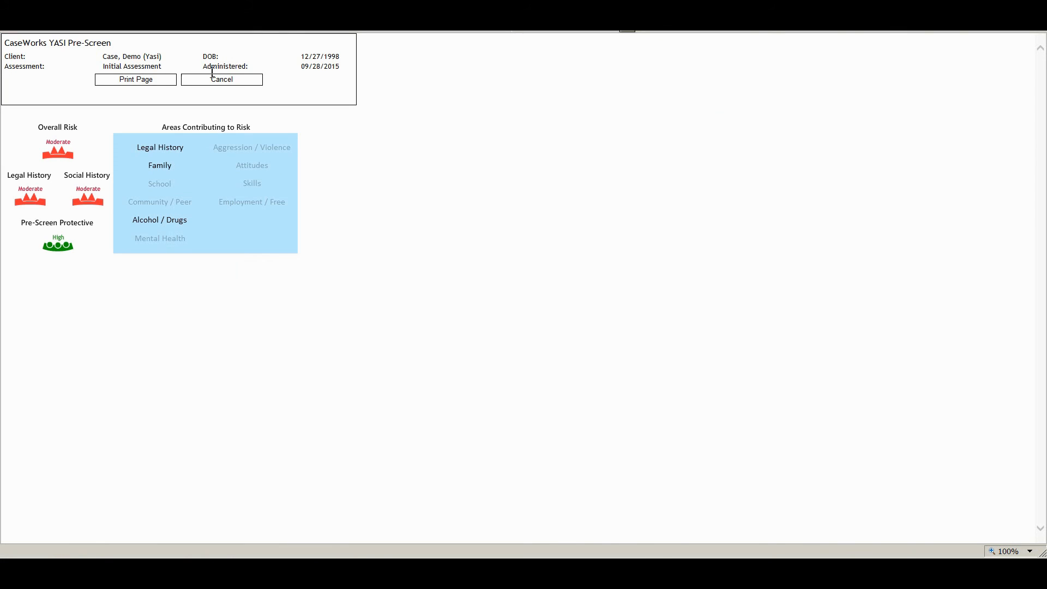
pyautogui.click(235, 80)
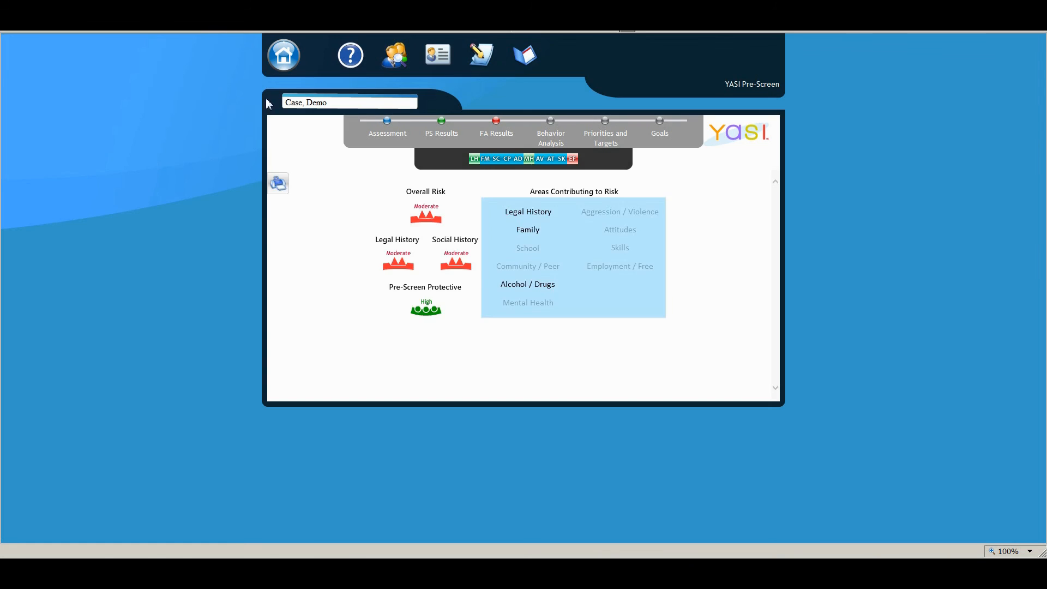
# In Family item 5, historic problems of family members, mark Not Applicable for mother, father, step-parent and other
pyautogui.click(485, 159)
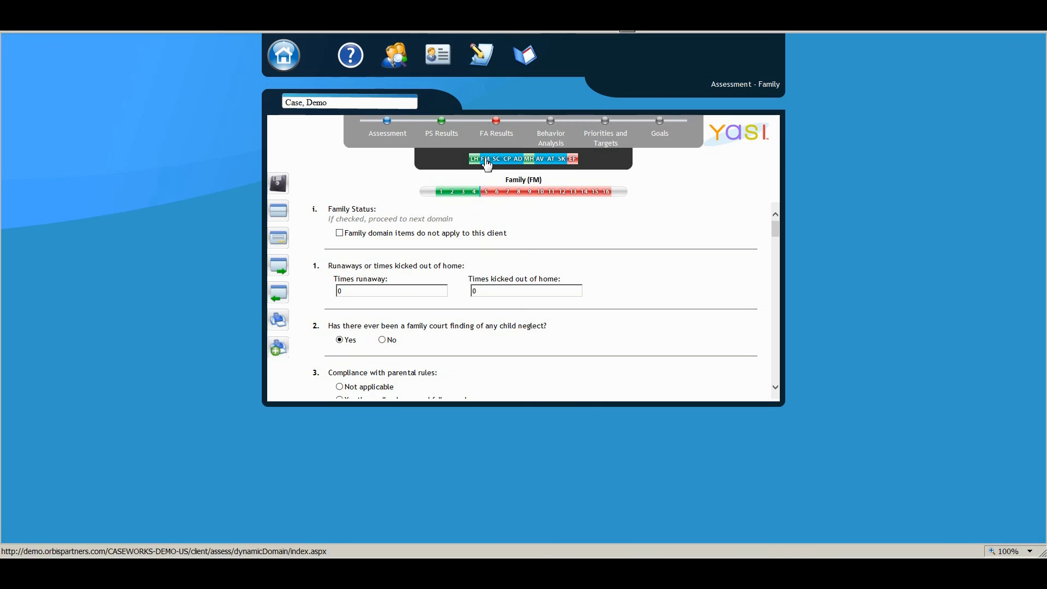
pyautogui.scroll(-10, 439, 284)
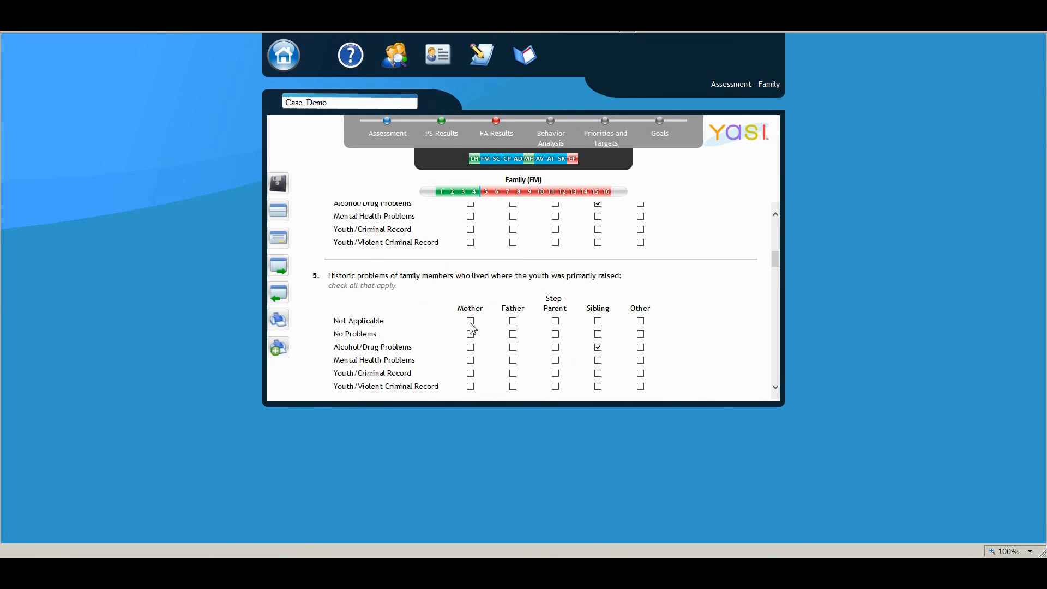
pyautogui.click(470, 322)
pyautogui.click(513, 321)
pyautogui.click(556, 322)
pyautogui.click(641, 322)
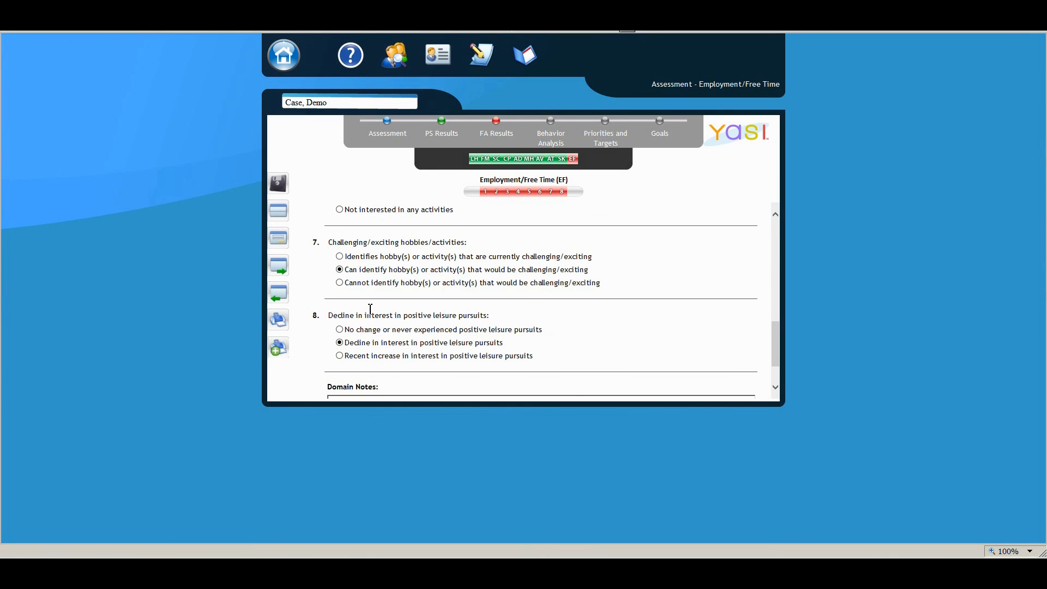
# Save the completed Employment/Free Time items and open the full assessment results
pyautogui.scroll(2, 370, 309)
pyautogui.scroll(-3, 367, 306)
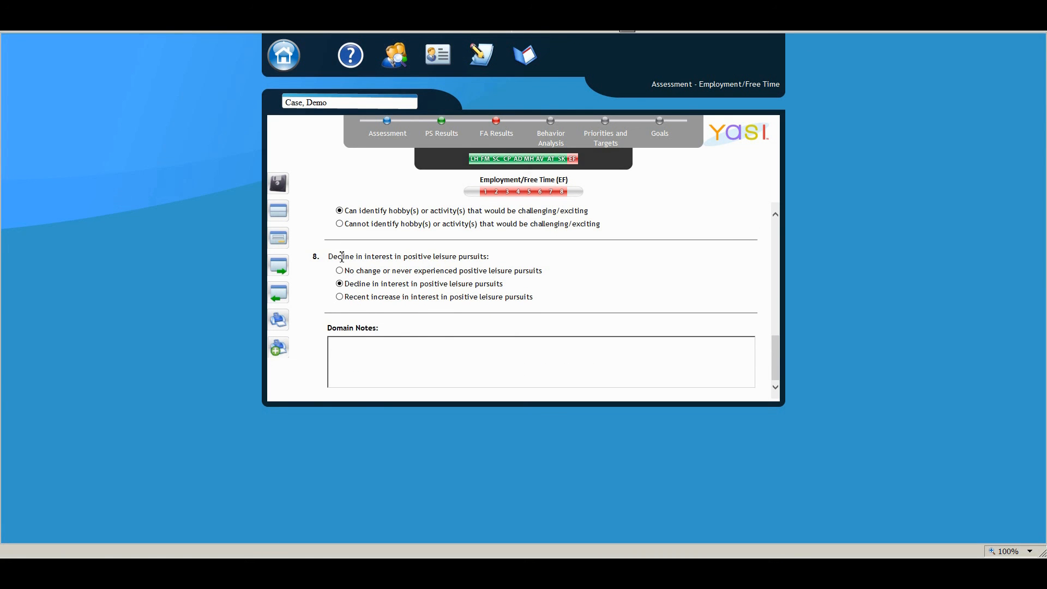
pyautogui.click(277, 185)
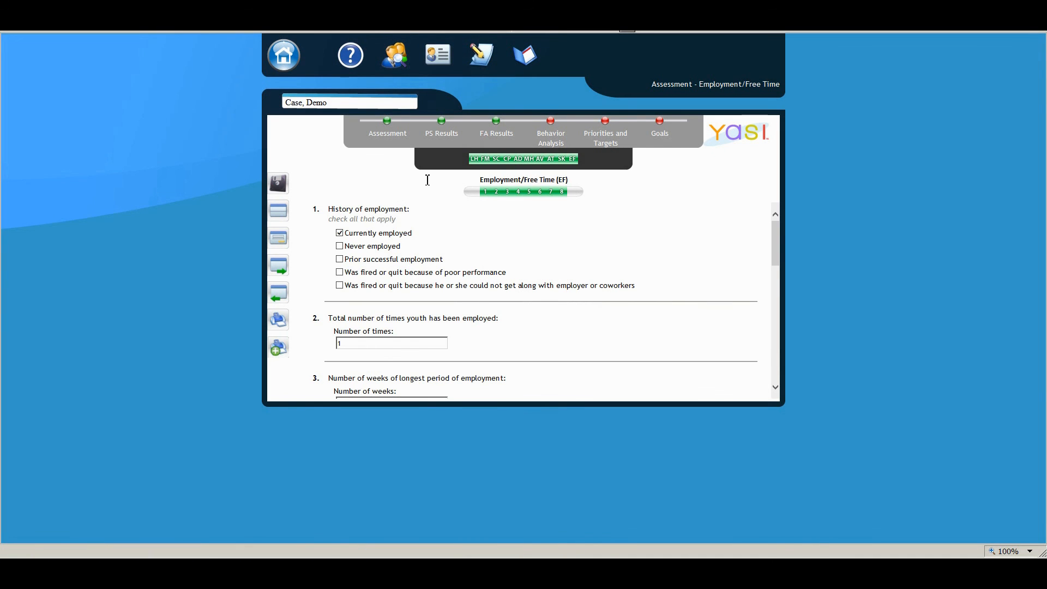
pyautogui.click(502, 128)
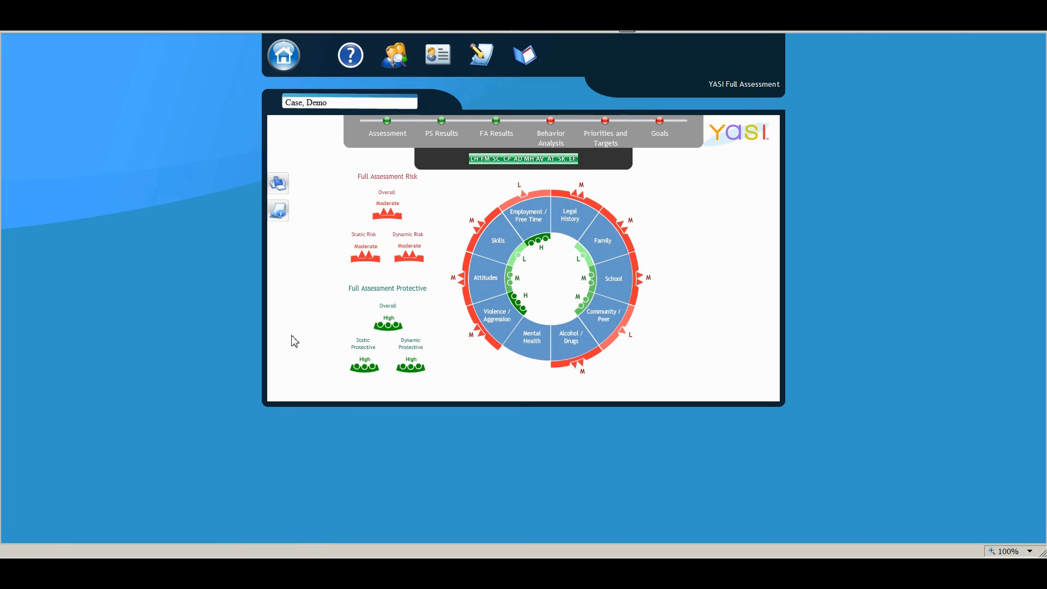
# Bring up the main navigation options from the full assessment results
pyautogui.click(282, 62)
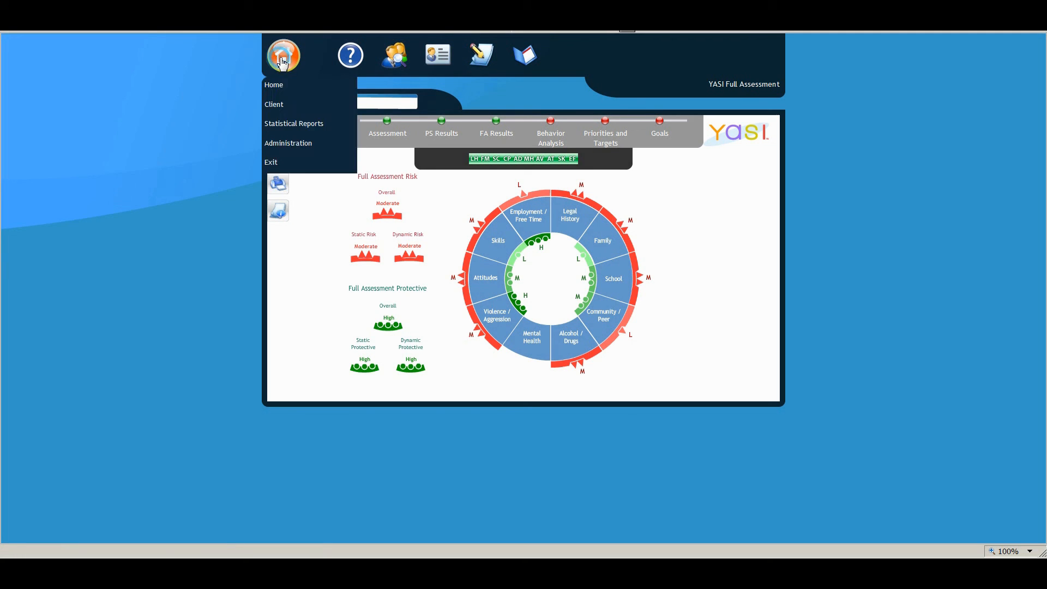